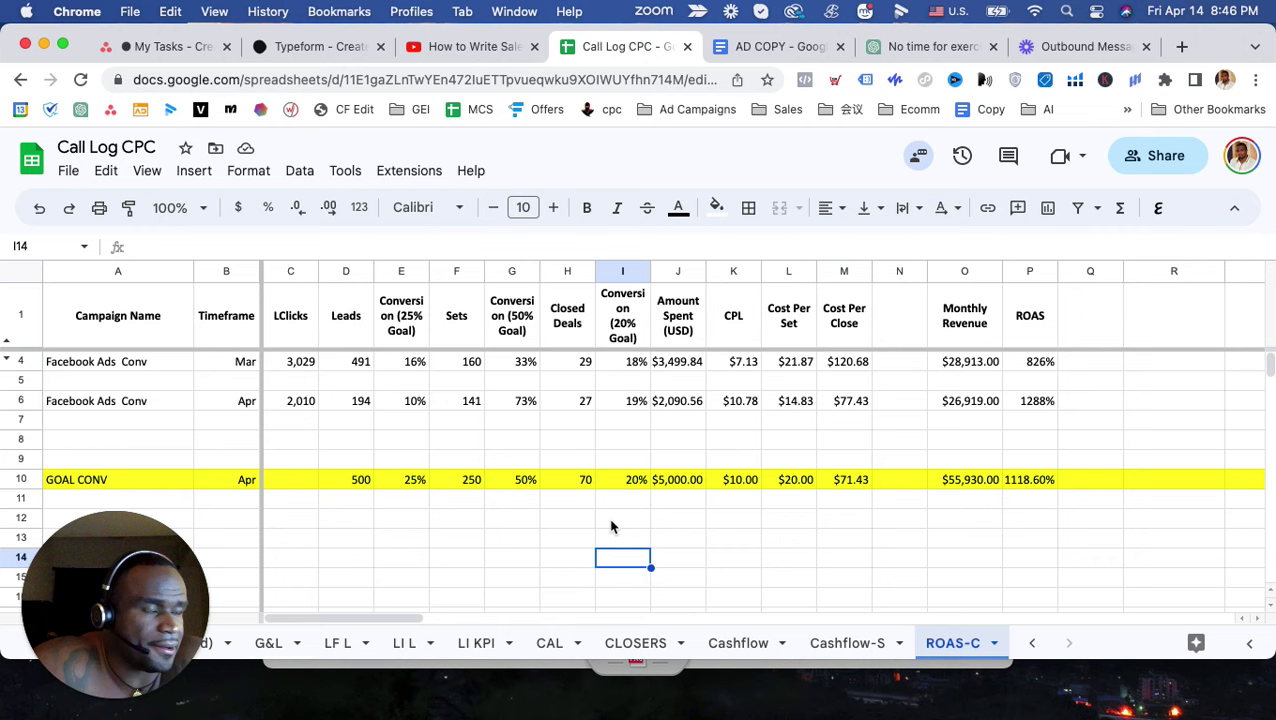
- Review the leads, sets and closed deals in the March Facebook Ads row
left_click(28, 362)
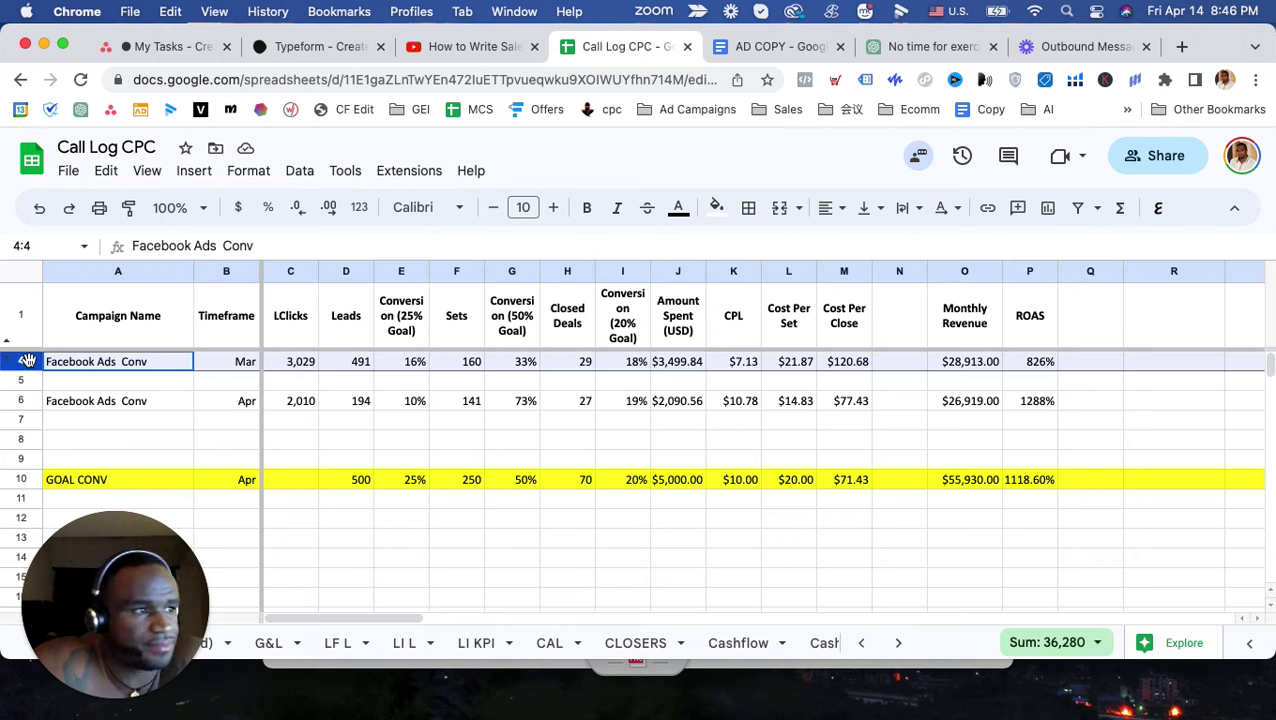
left_click(355, 362)
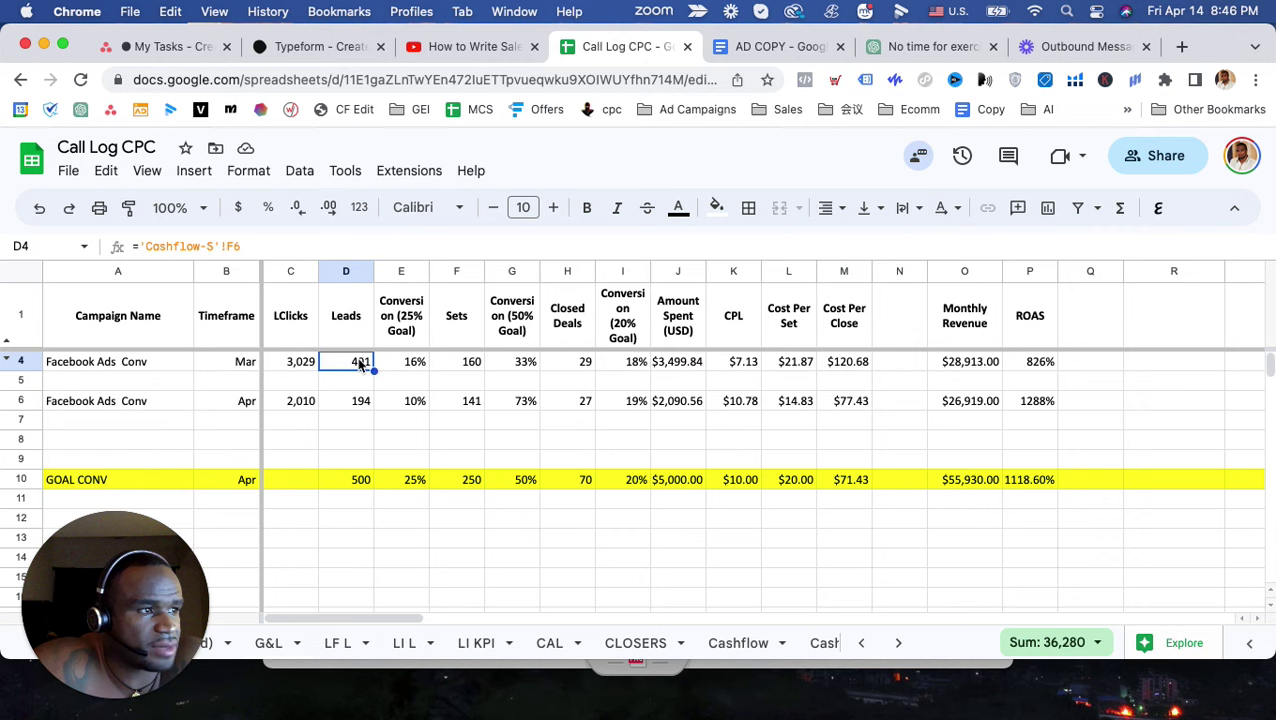
left_click(460, 366)
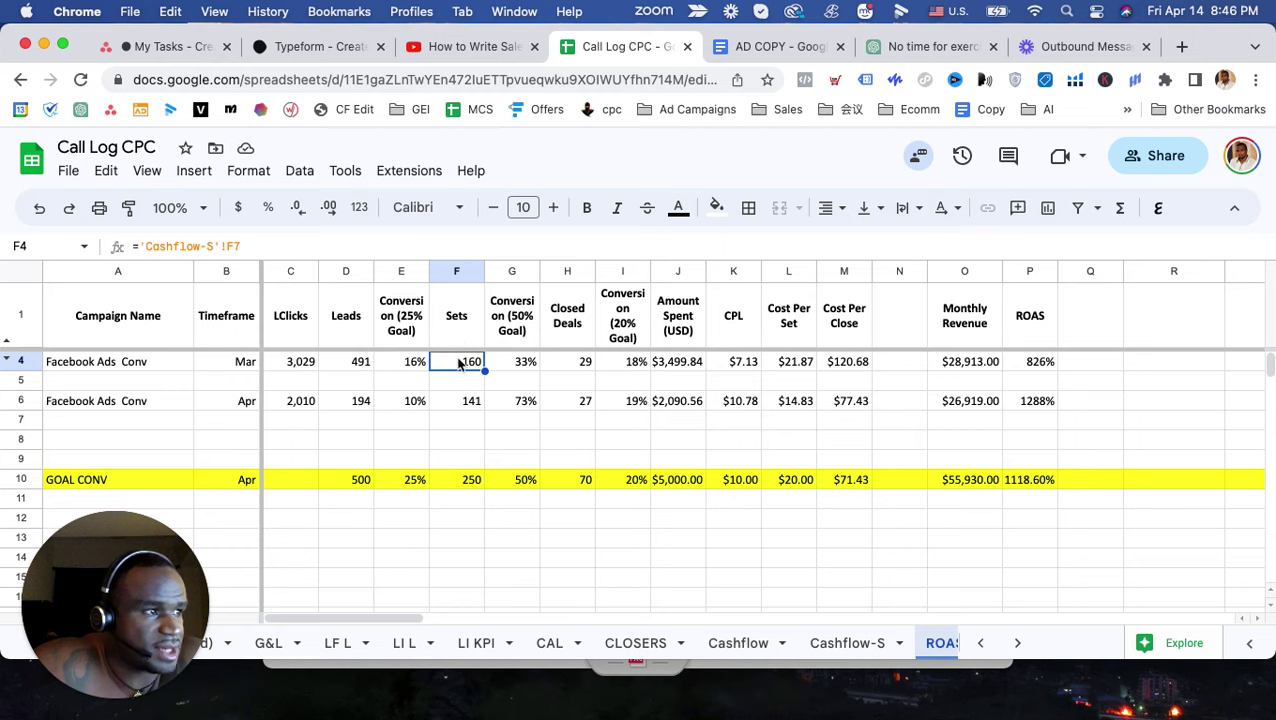
left_click(563, 365)
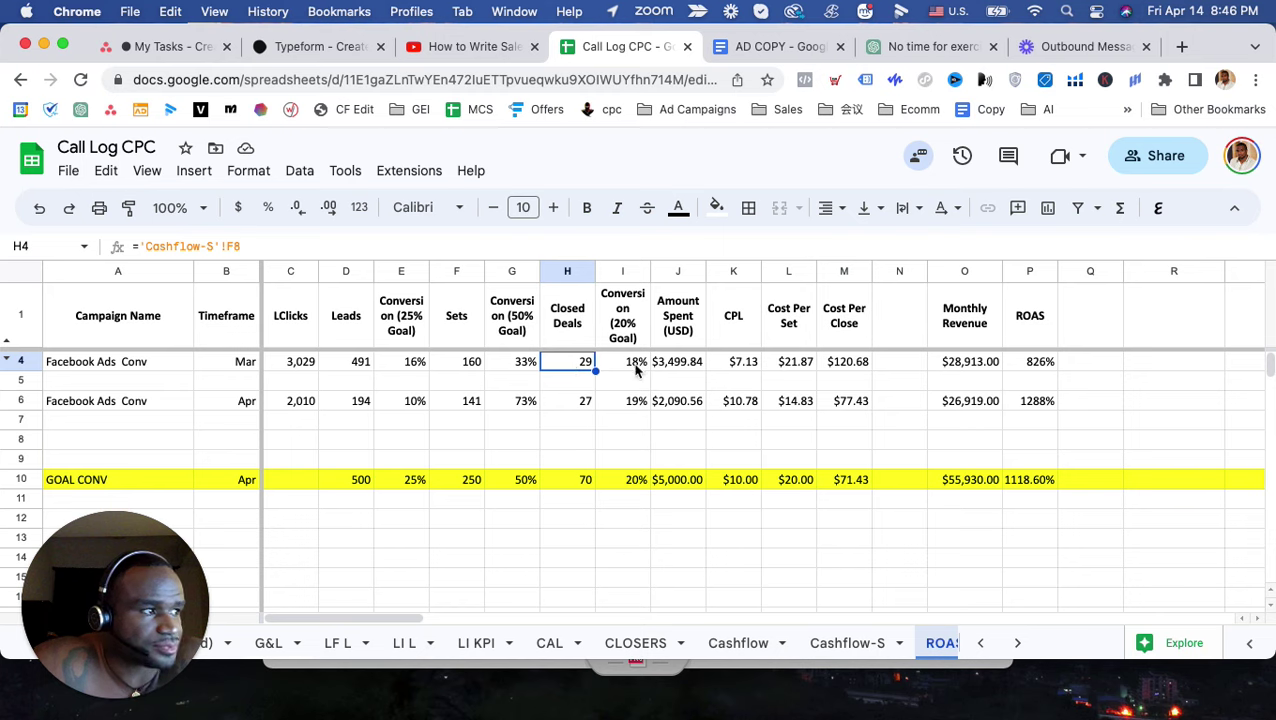
- Check March's lead, set and closed-deal conversion rates against the 25%, 50% and 20% goals in the column headers
left_click(406, 367)
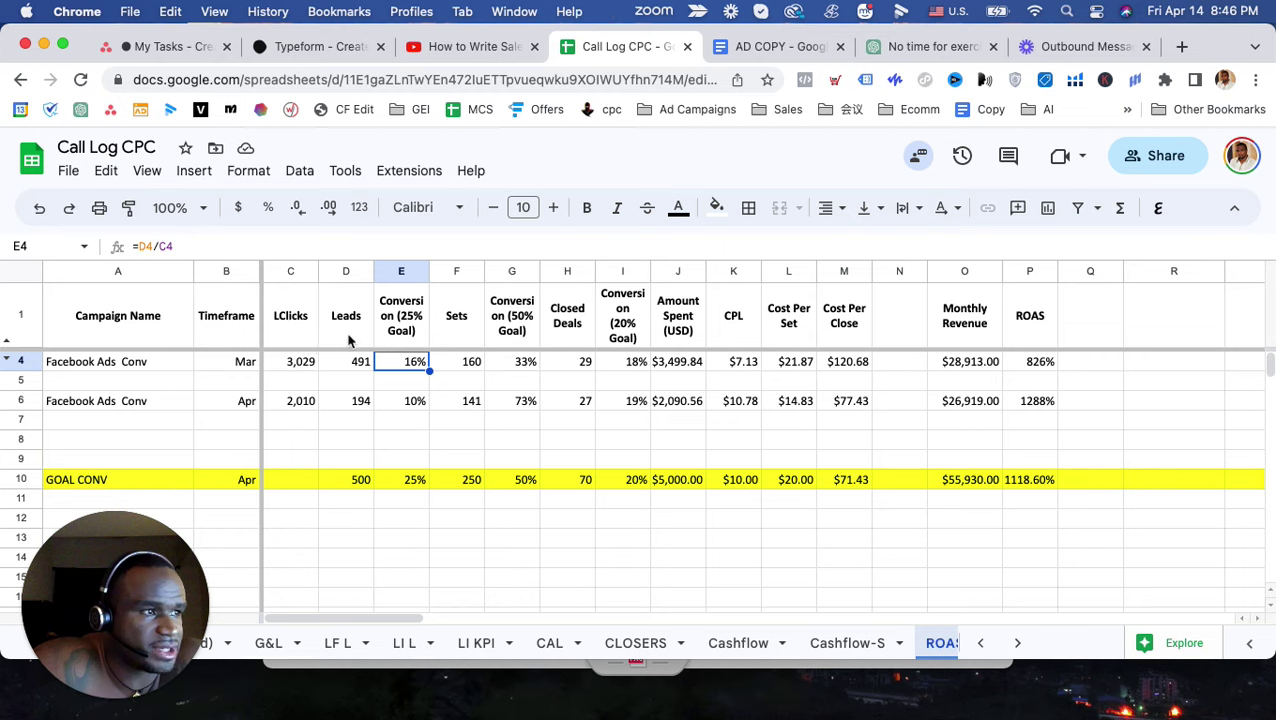
left_click(403, 335)
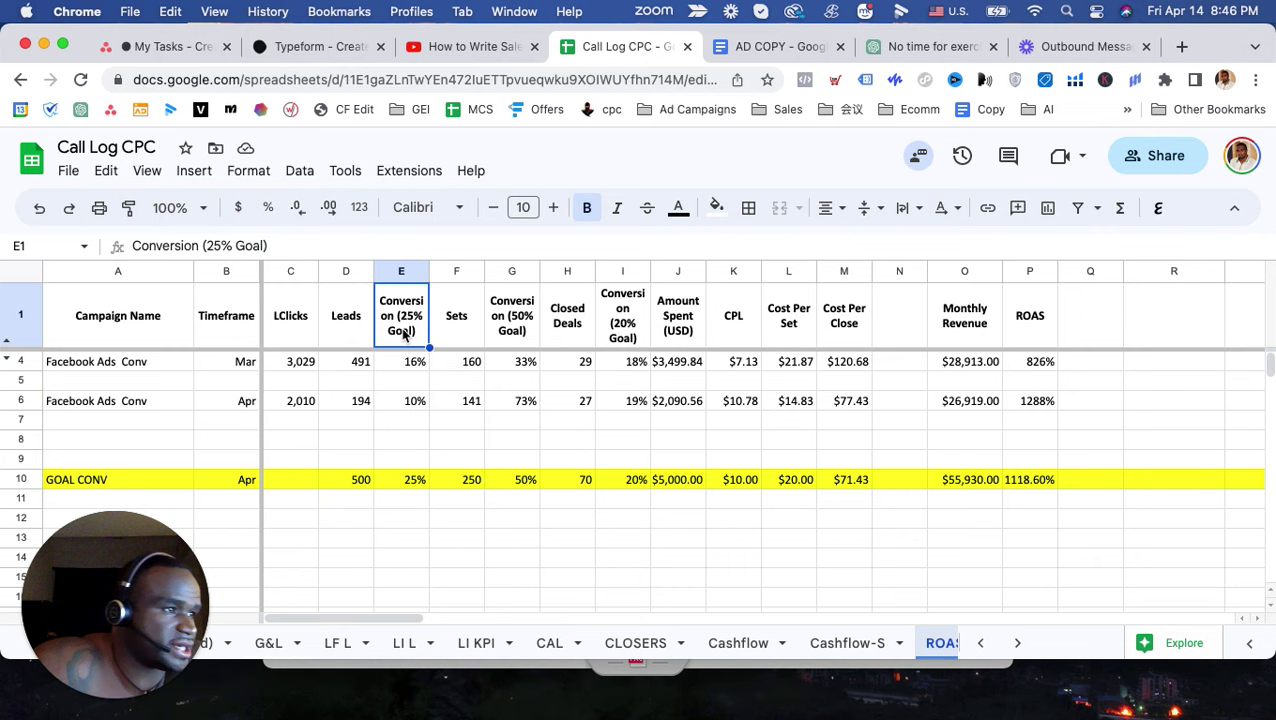
left_click(464, 367)
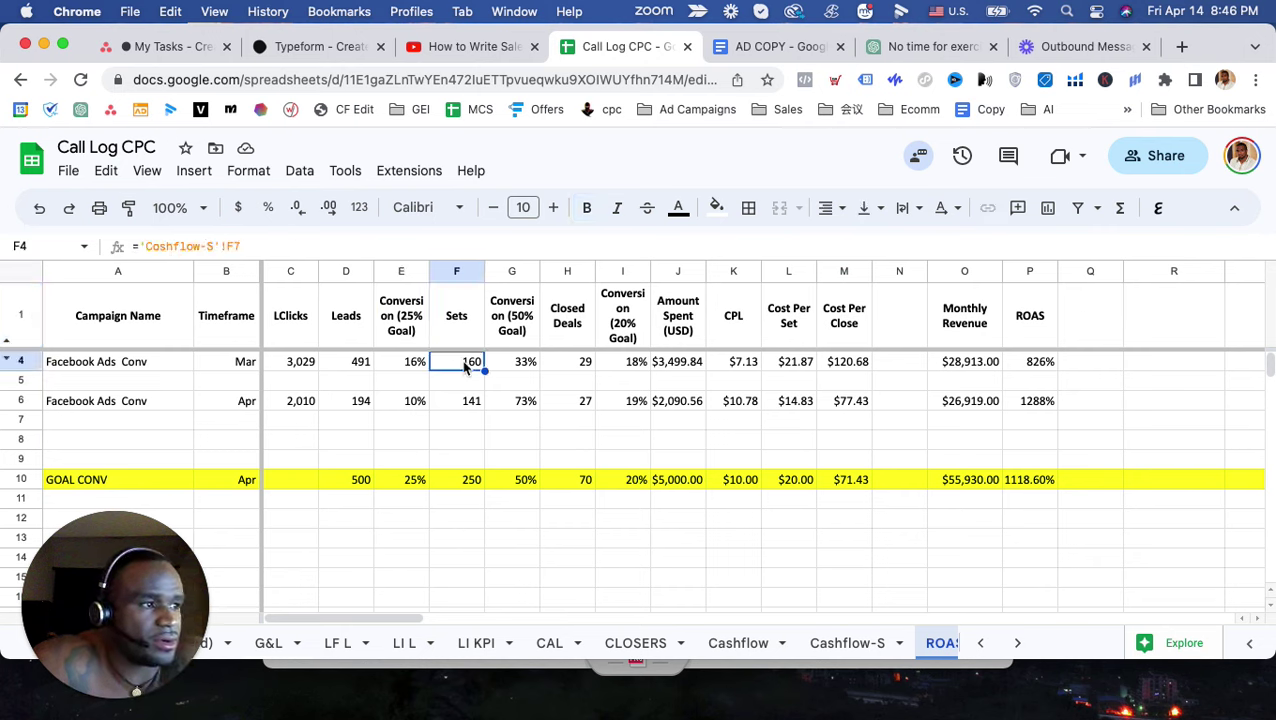
left_click(526, 367)
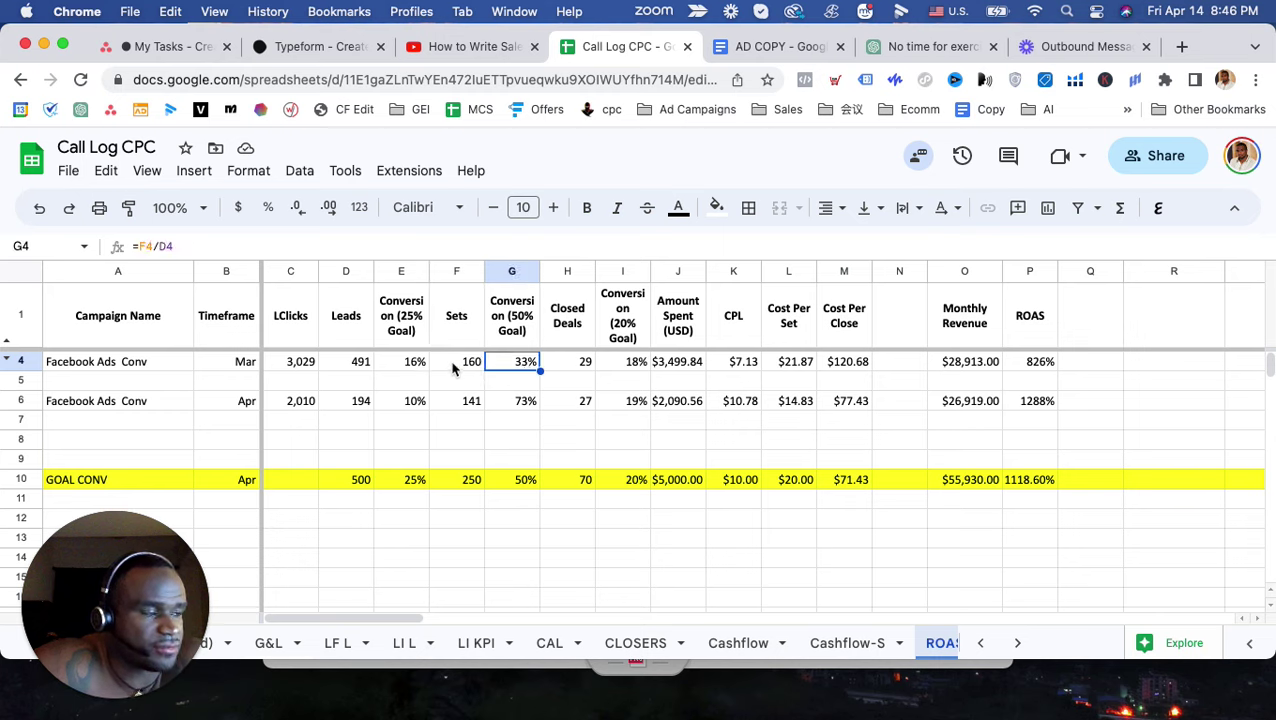
left_click(362, 366)
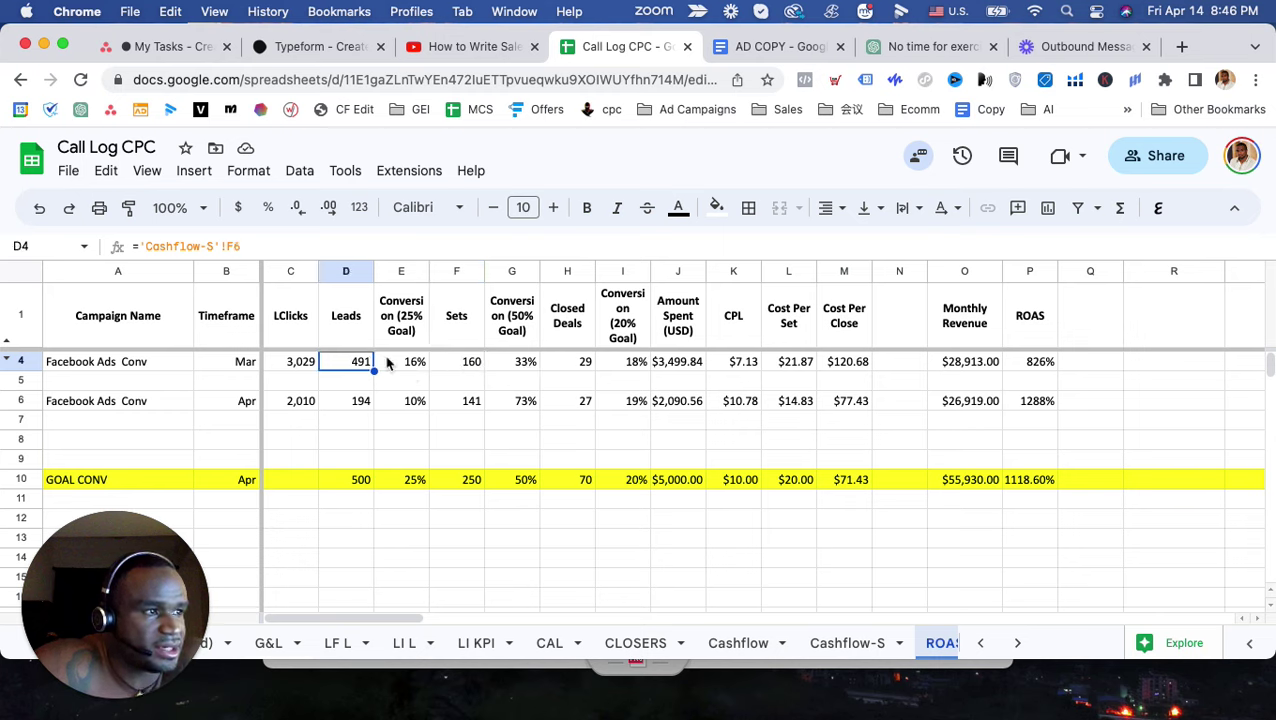
left_click(456, 364)
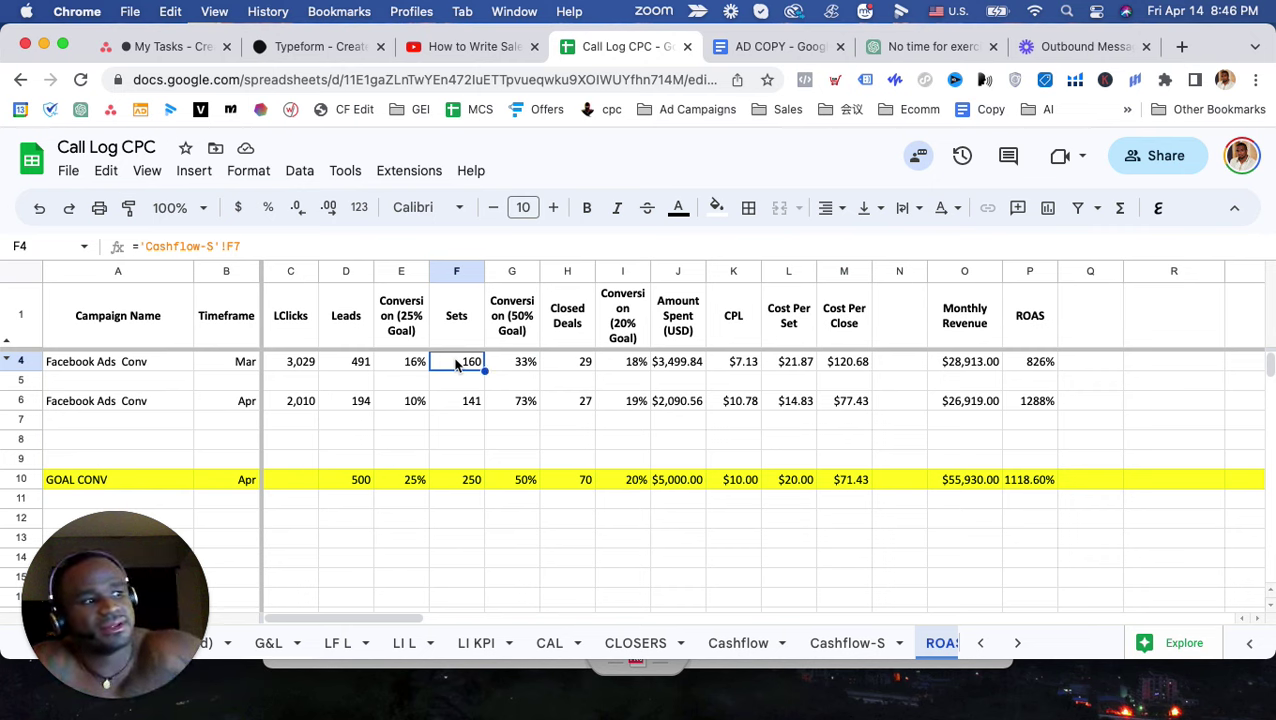
left_click(530, 336)
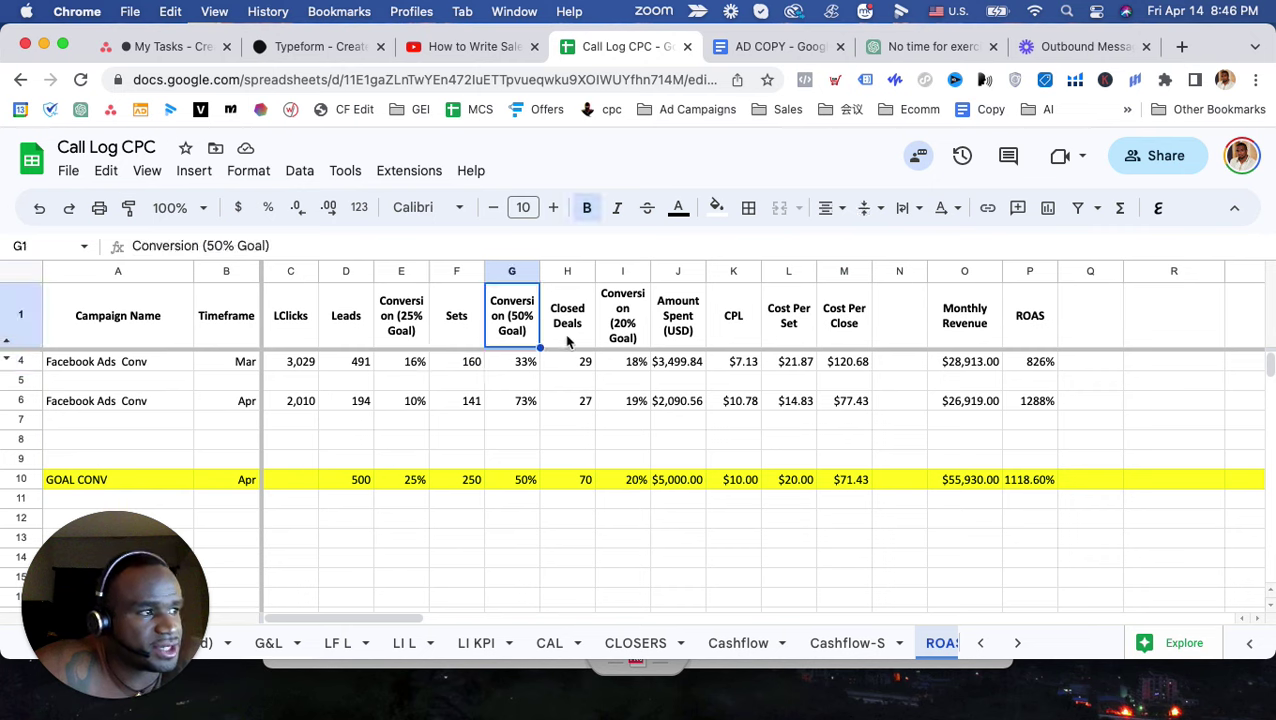
left_click(569, 341)
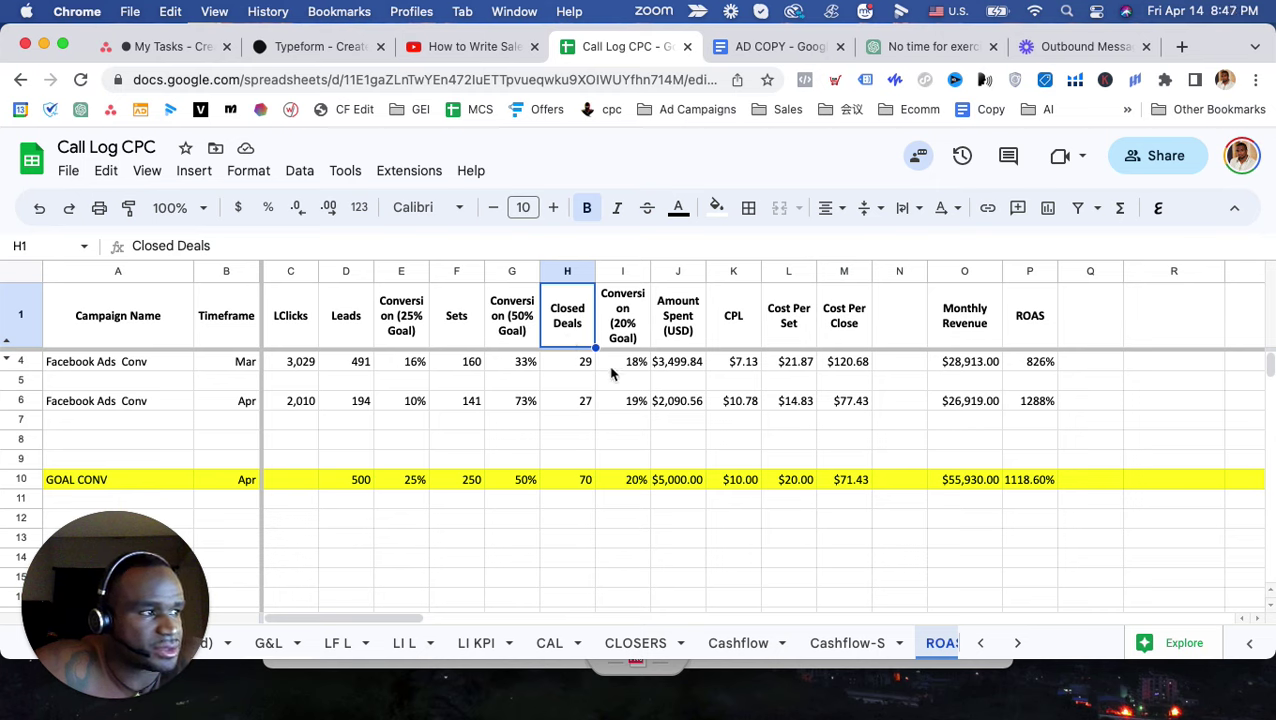
left_click(613, 368)
left_click(622, 334)
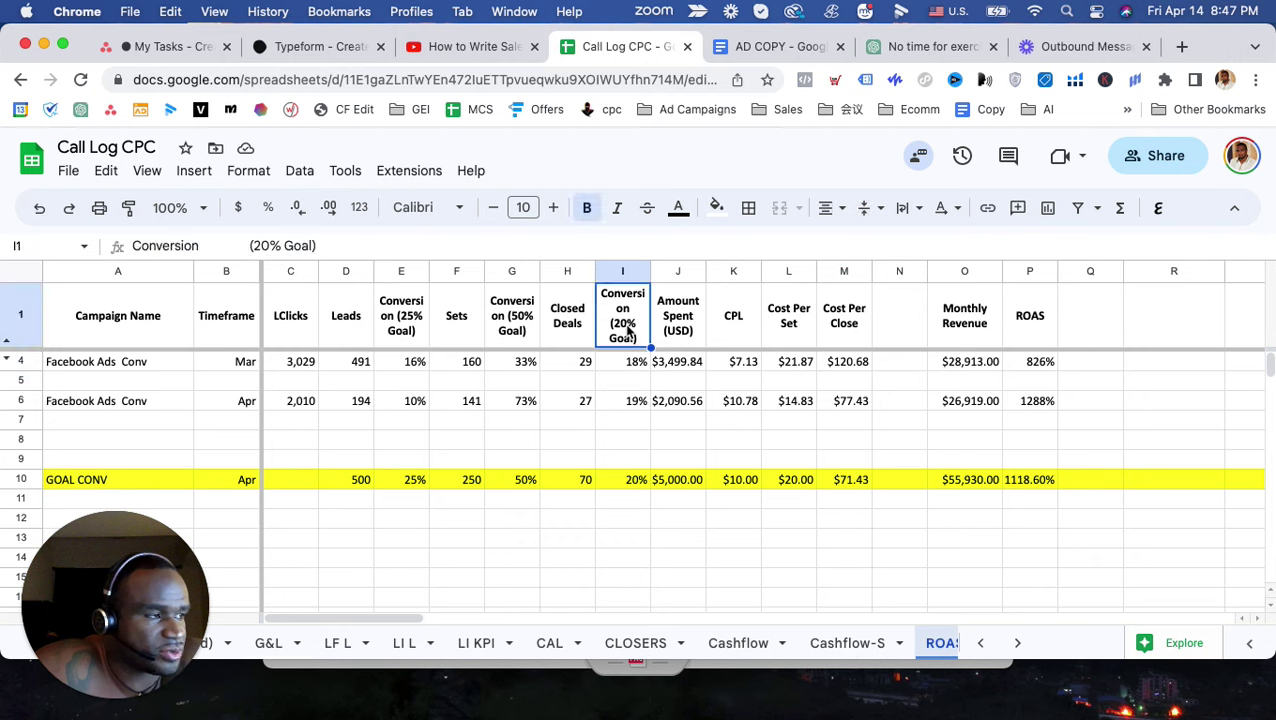
left_click(582, 366)
- Review March's amount spent, CPL, cost per set, cost per close and ROAS
left_click(672, 367)
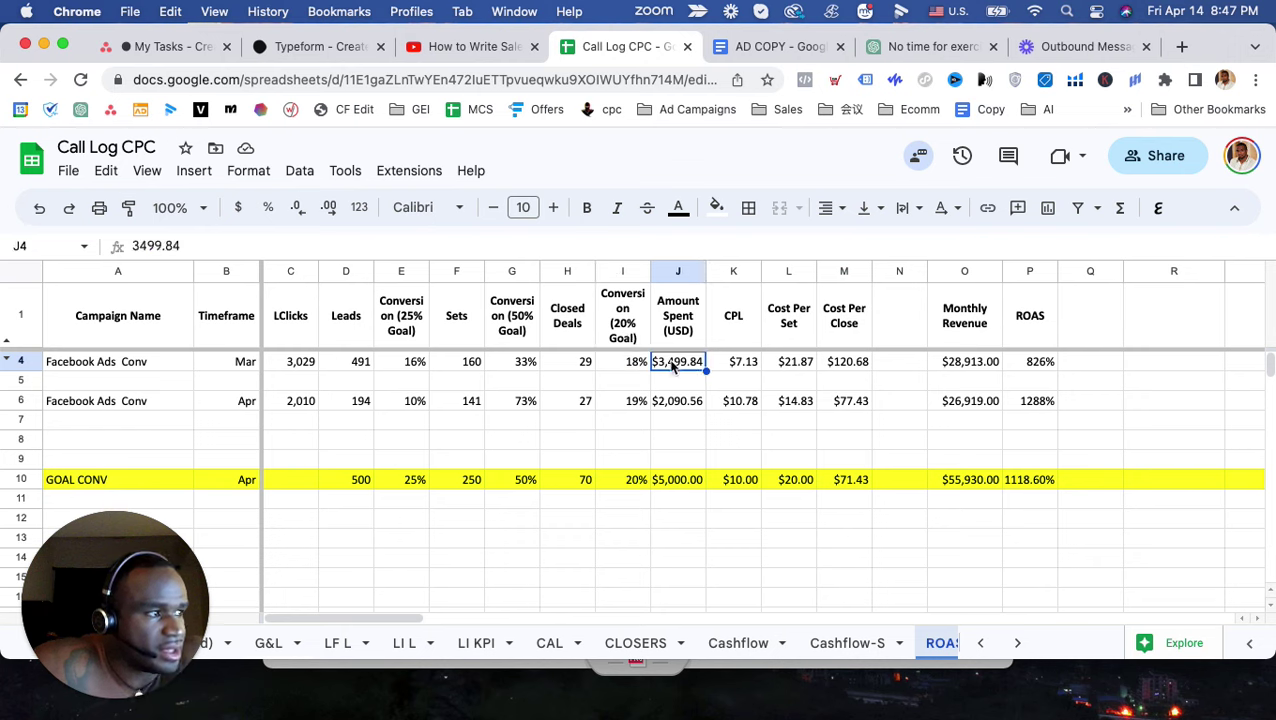
left_click(740, 370)
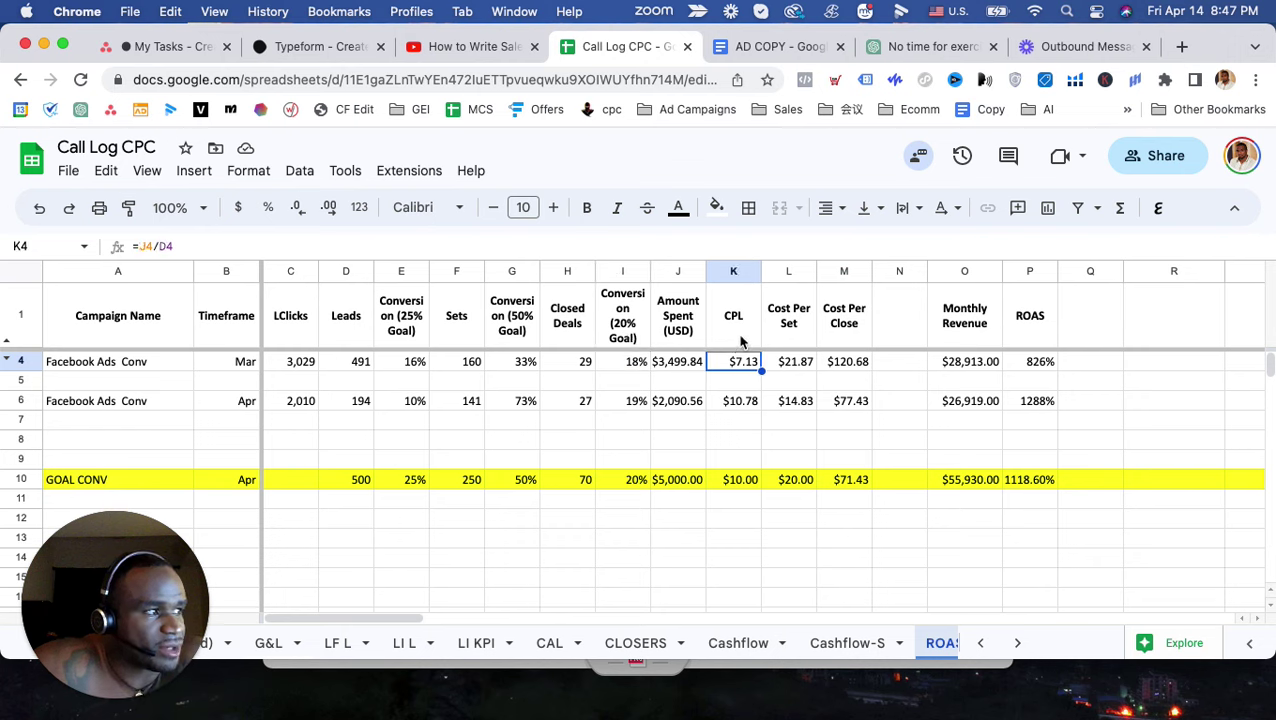
left_click(740, 345)
left_click(742, 368)
left_click(795, 368)
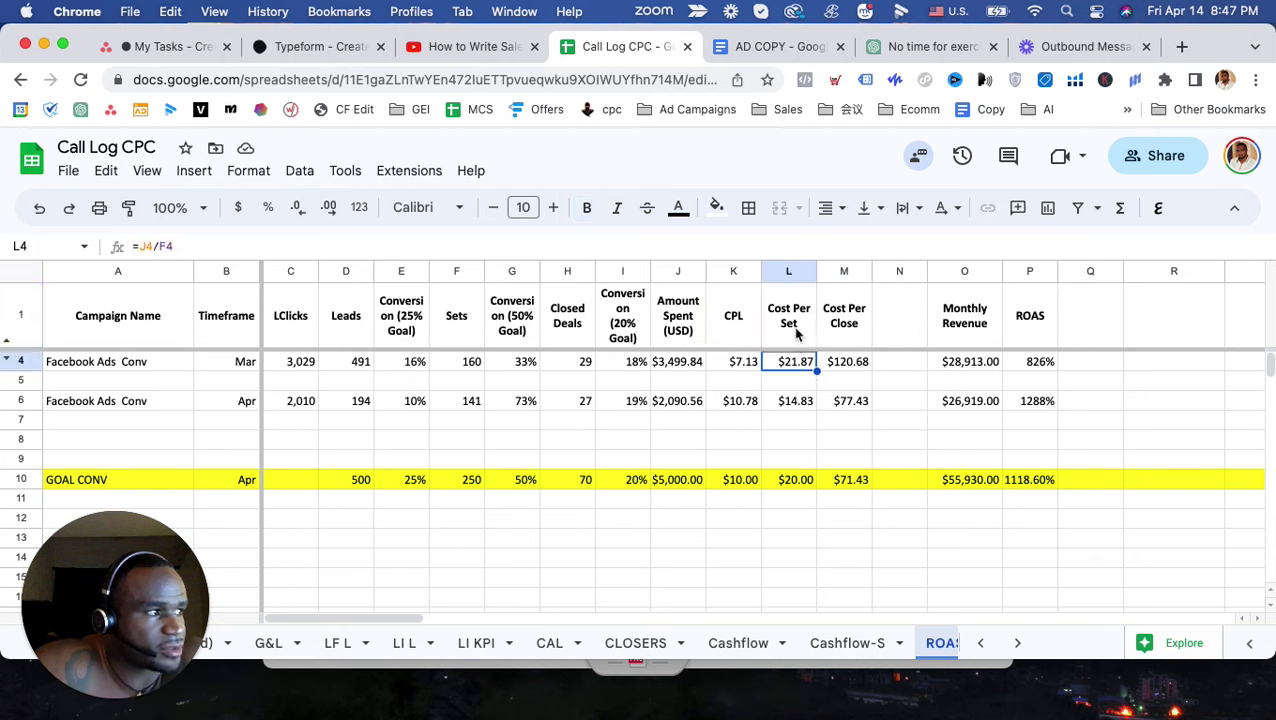
left_click(796, 335)
left_click(797, 367)
left_click(845, 364)
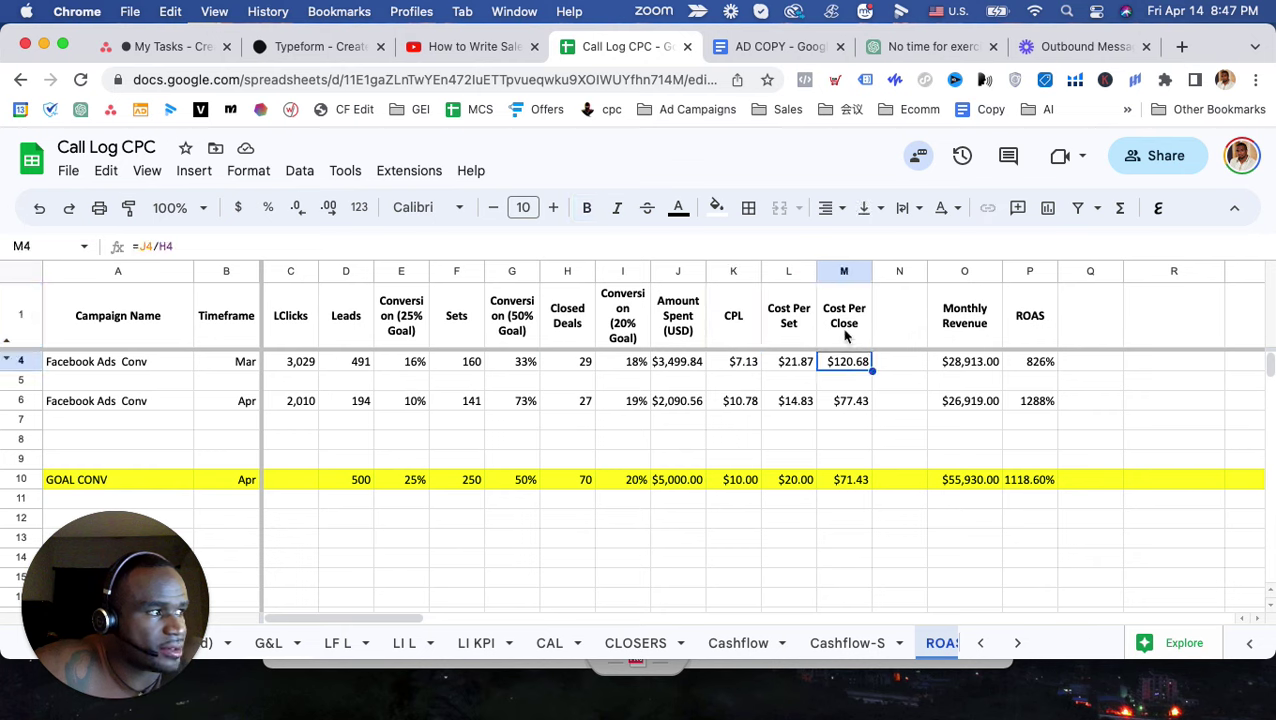
left_click(834, 442)
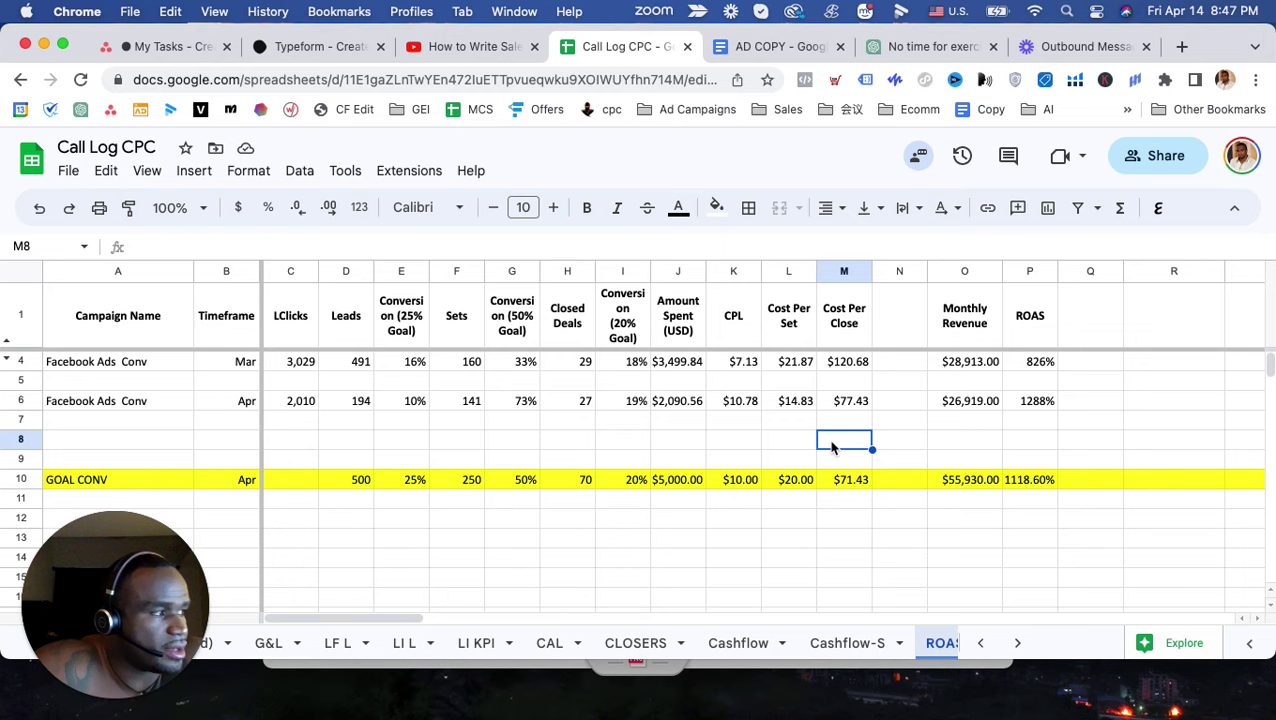
left_click(1030, 364)
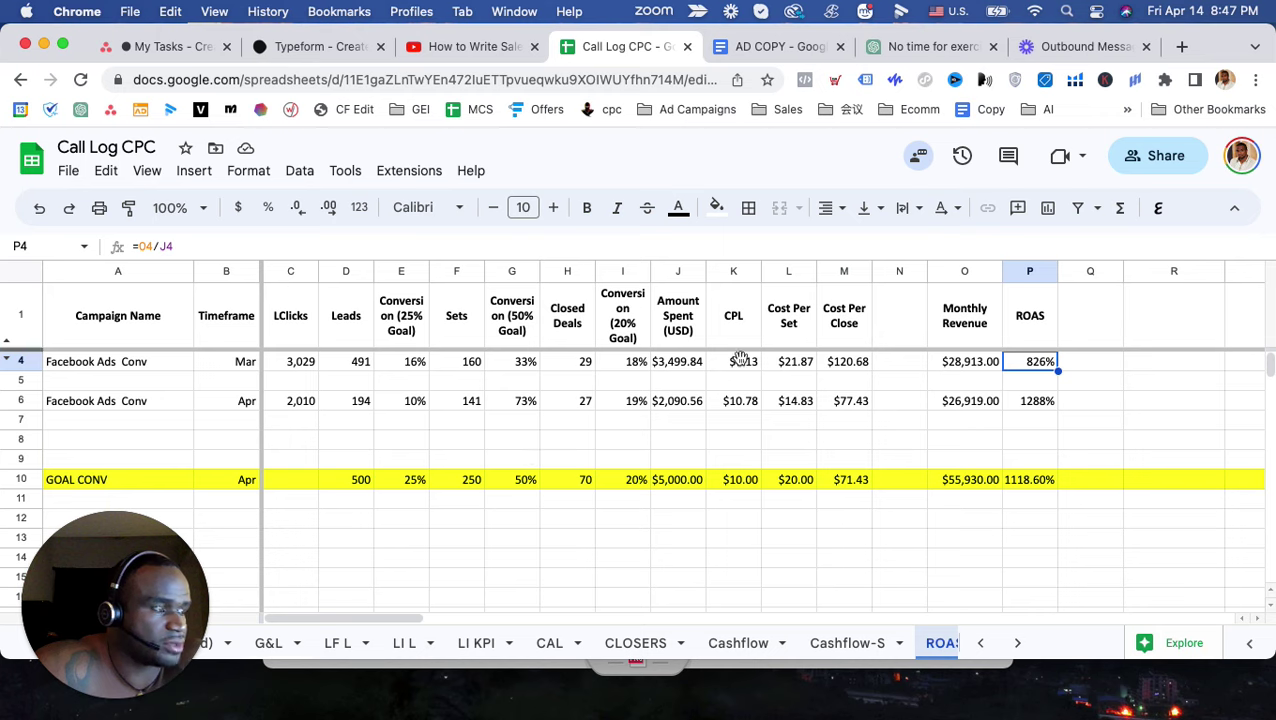
- Examine the CPL, Cost Per Set and Cost Per Close columns across months, including April's CPL
left_click(730, 272)
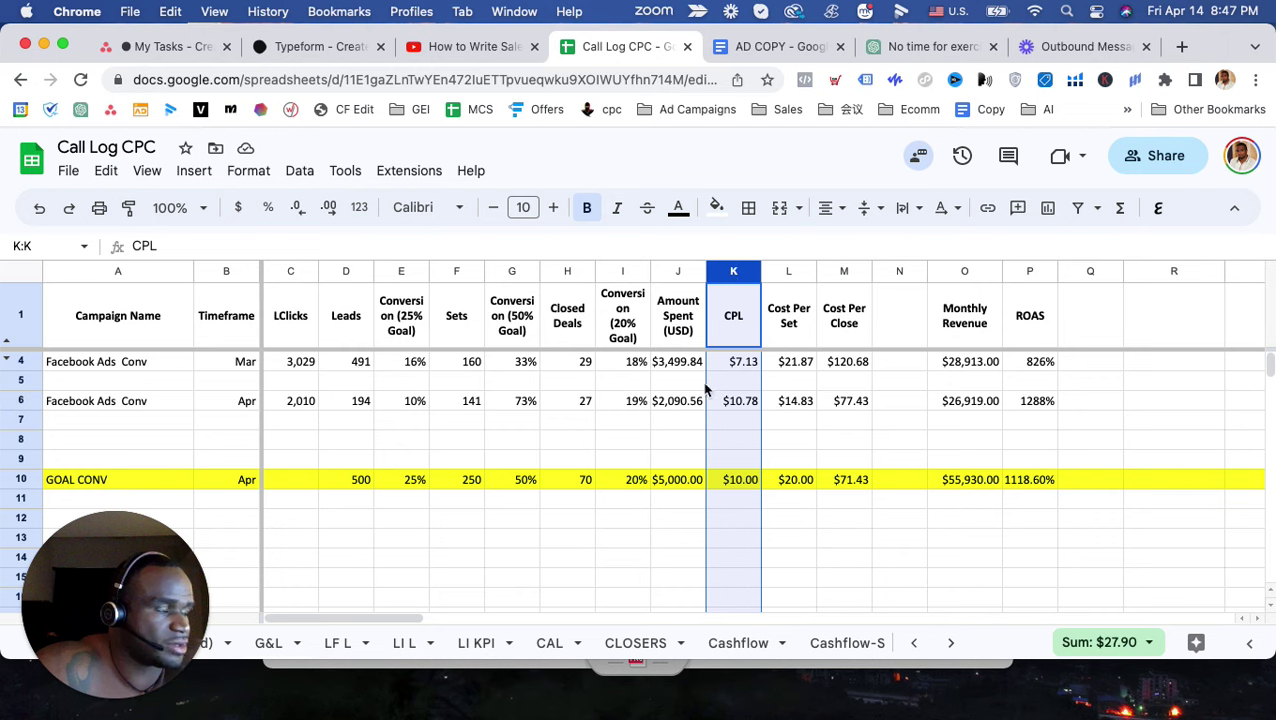
left_click(740, 327)
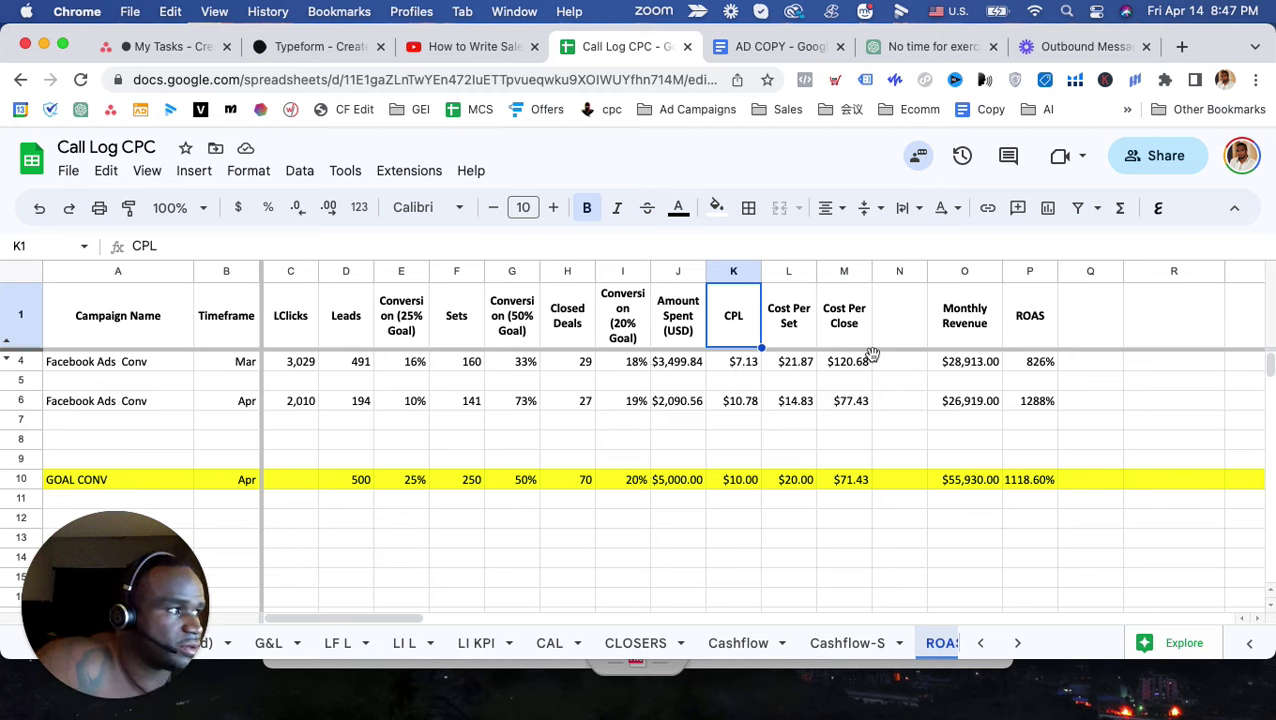
left_click(724, 273)
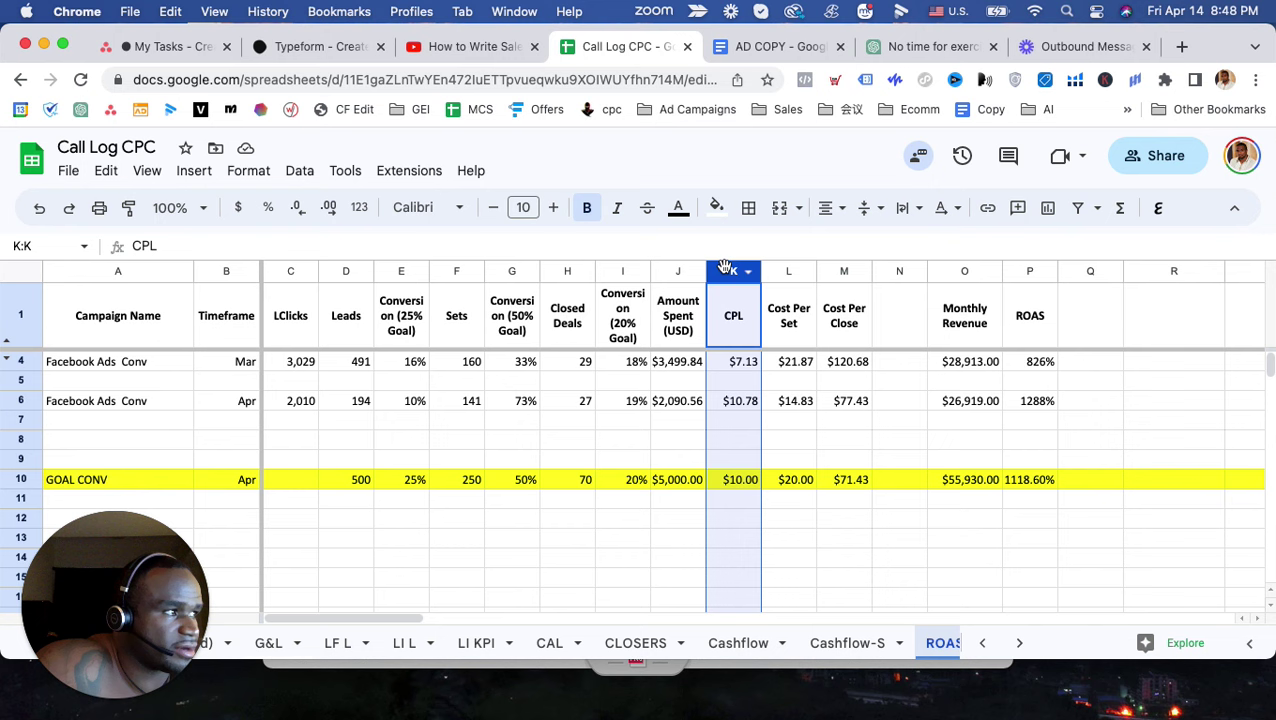
left_click(792, 271)
left_click(838, 271)
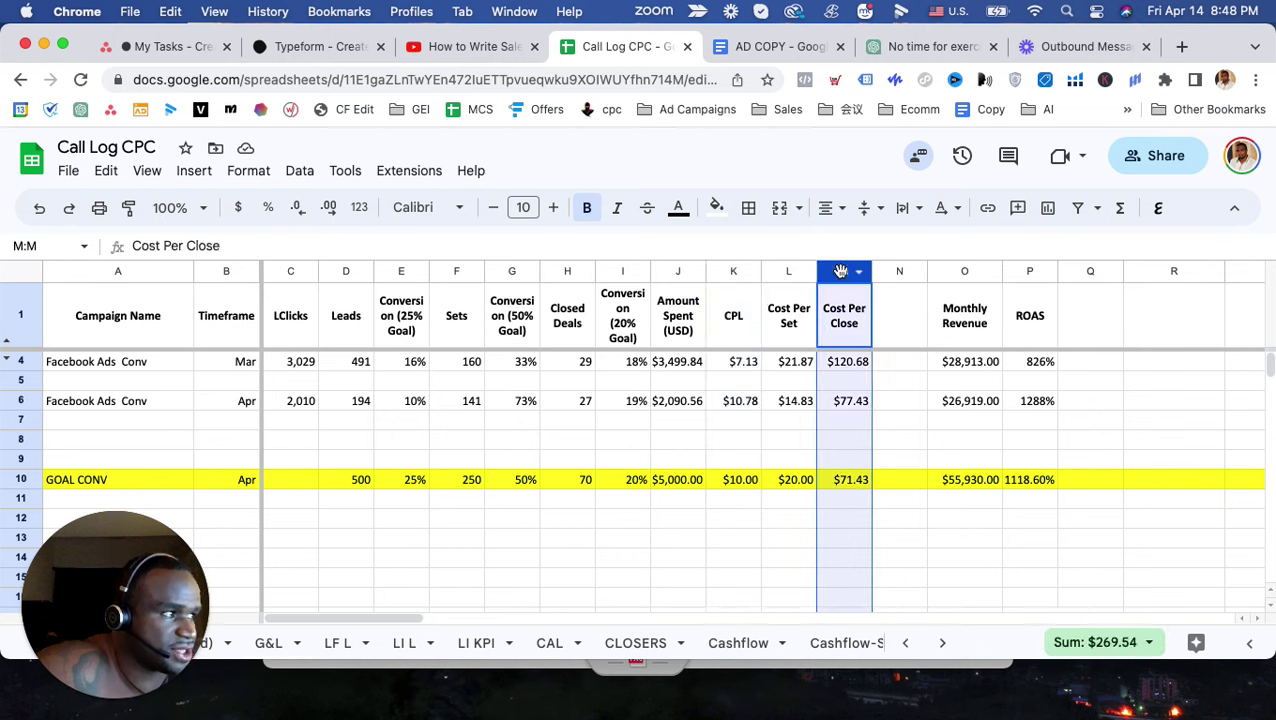
left_click(740, 402)
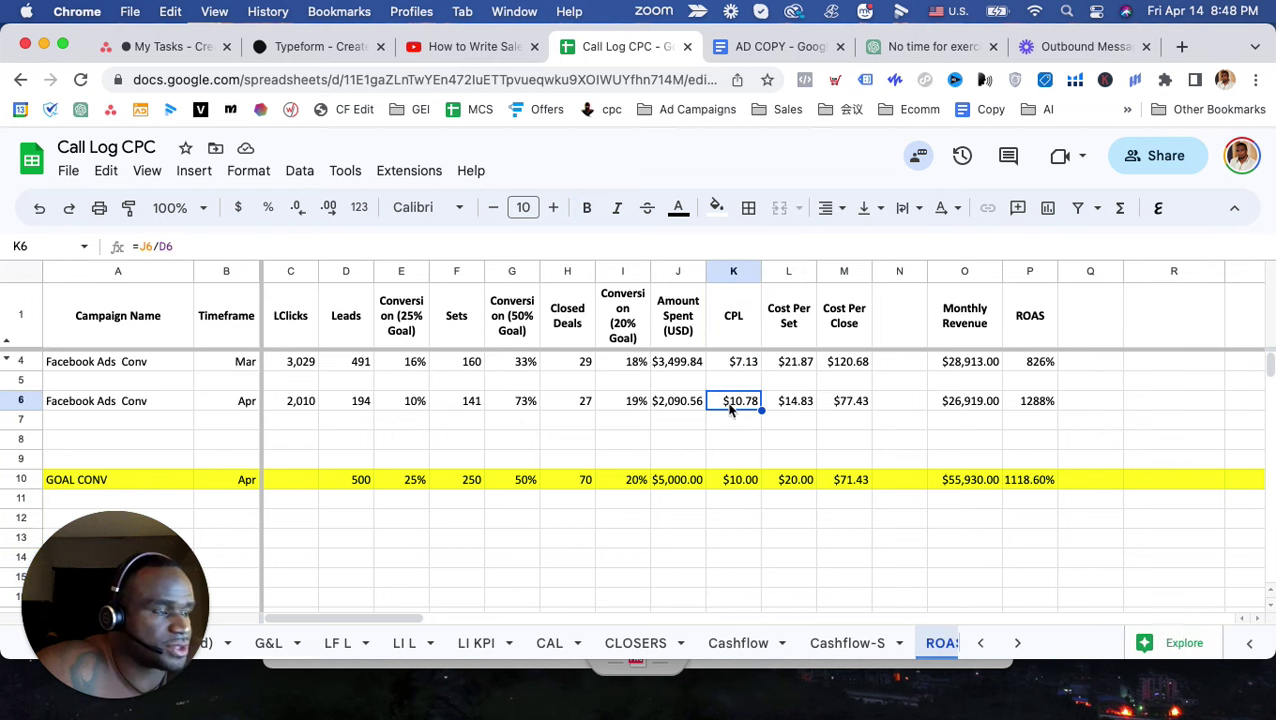
- Compare April's clicks, leads and click-to-lead conversion rate with the March row
left_click(21, 361)
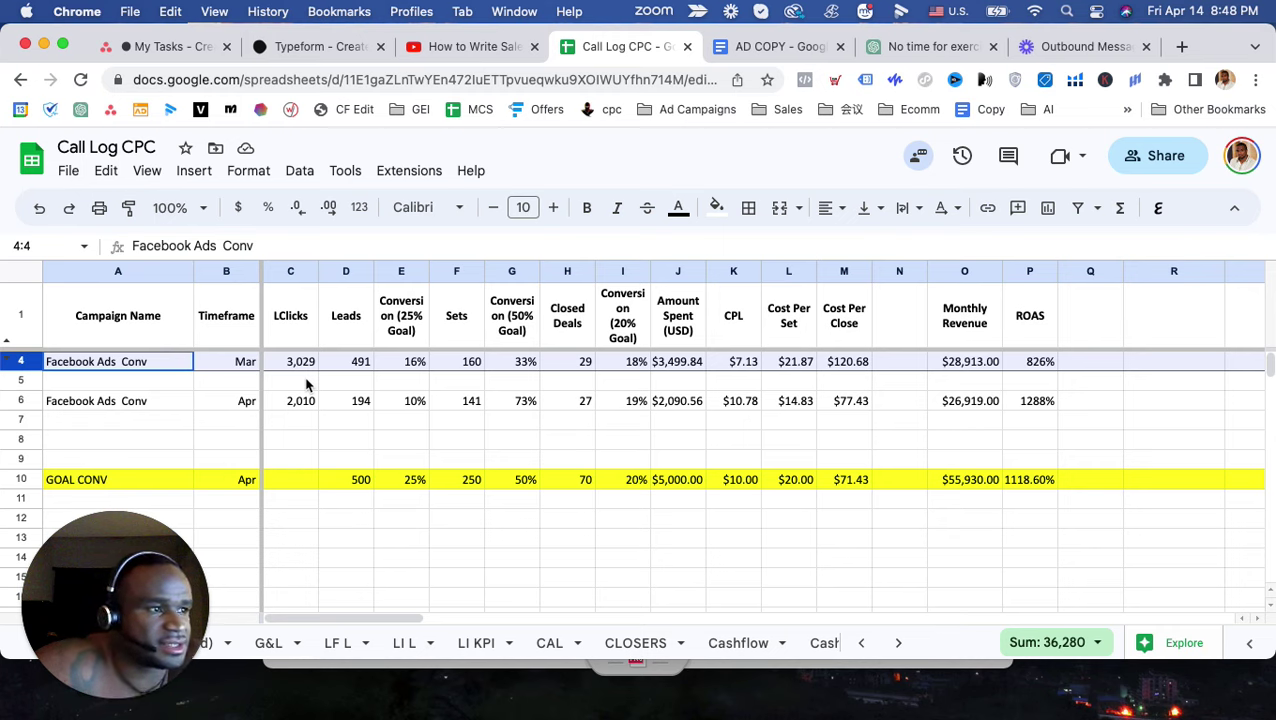
left_click(354, 402)
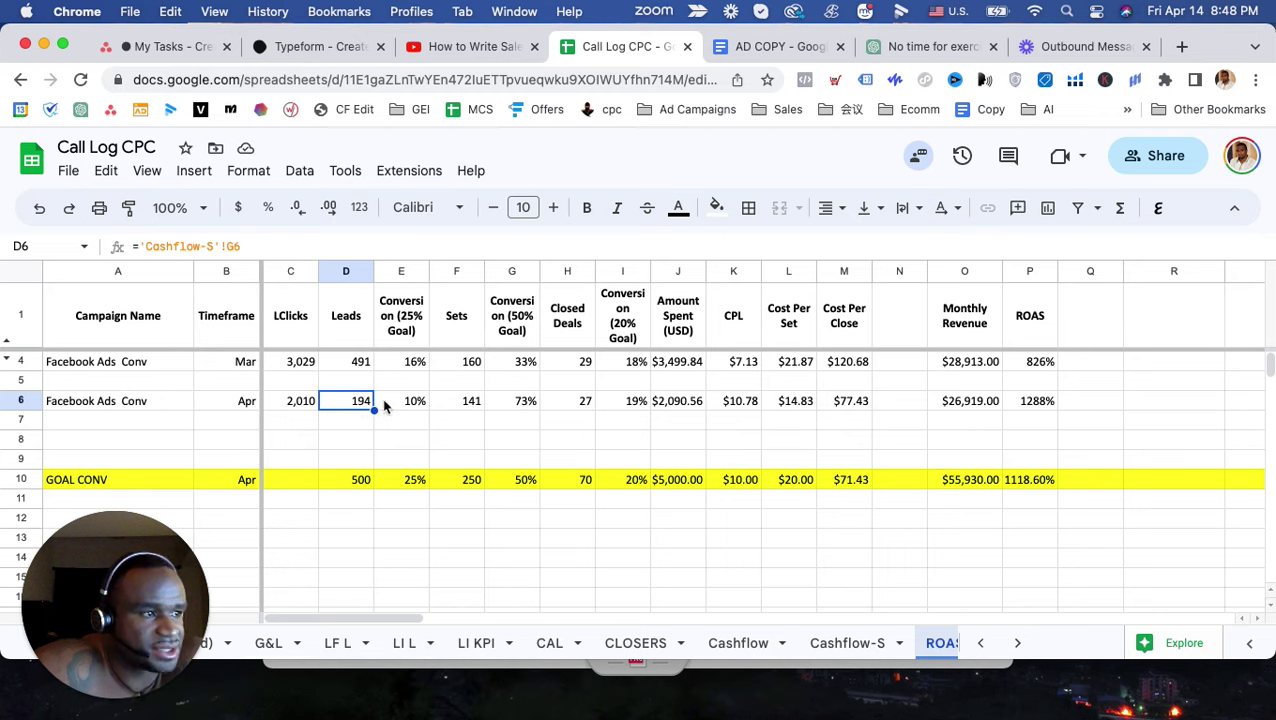
left_click(395, 403)
left_click(354, 404)
left_click(422, 404)
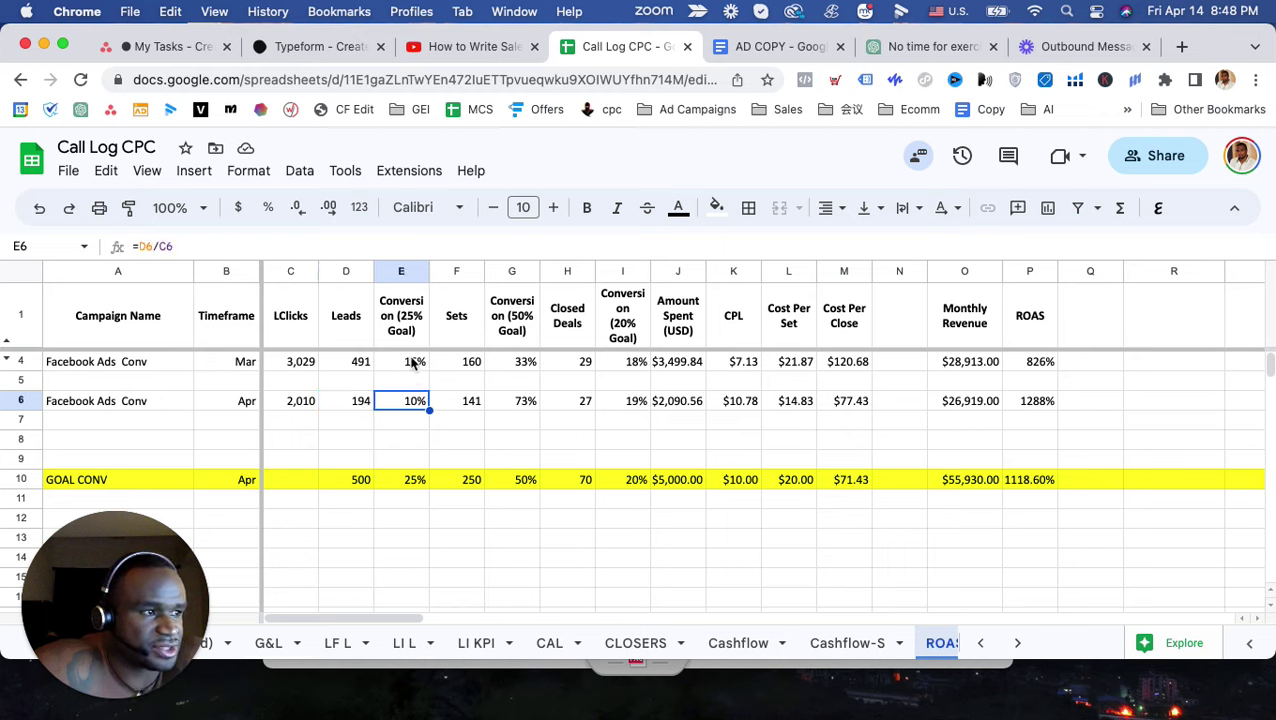
left_click(413, 362)
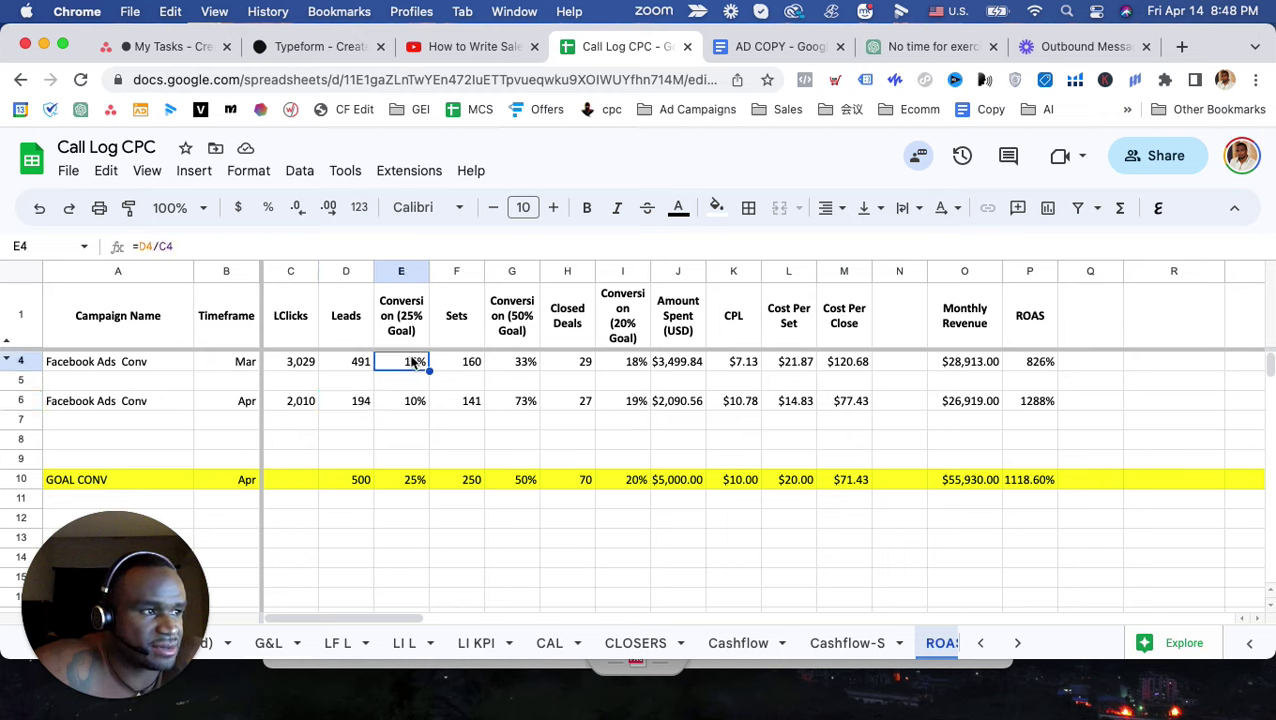
left_click(300, 404)
left_click(352, 404)
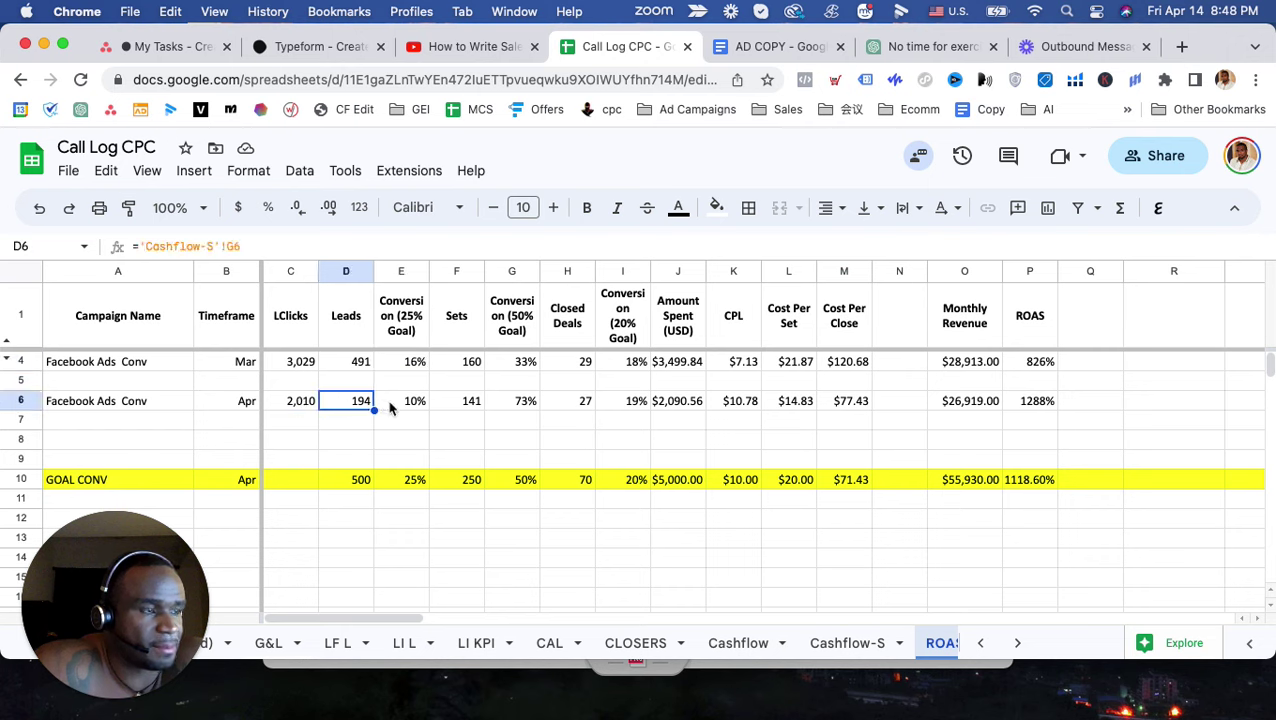
left_click(390, 406)
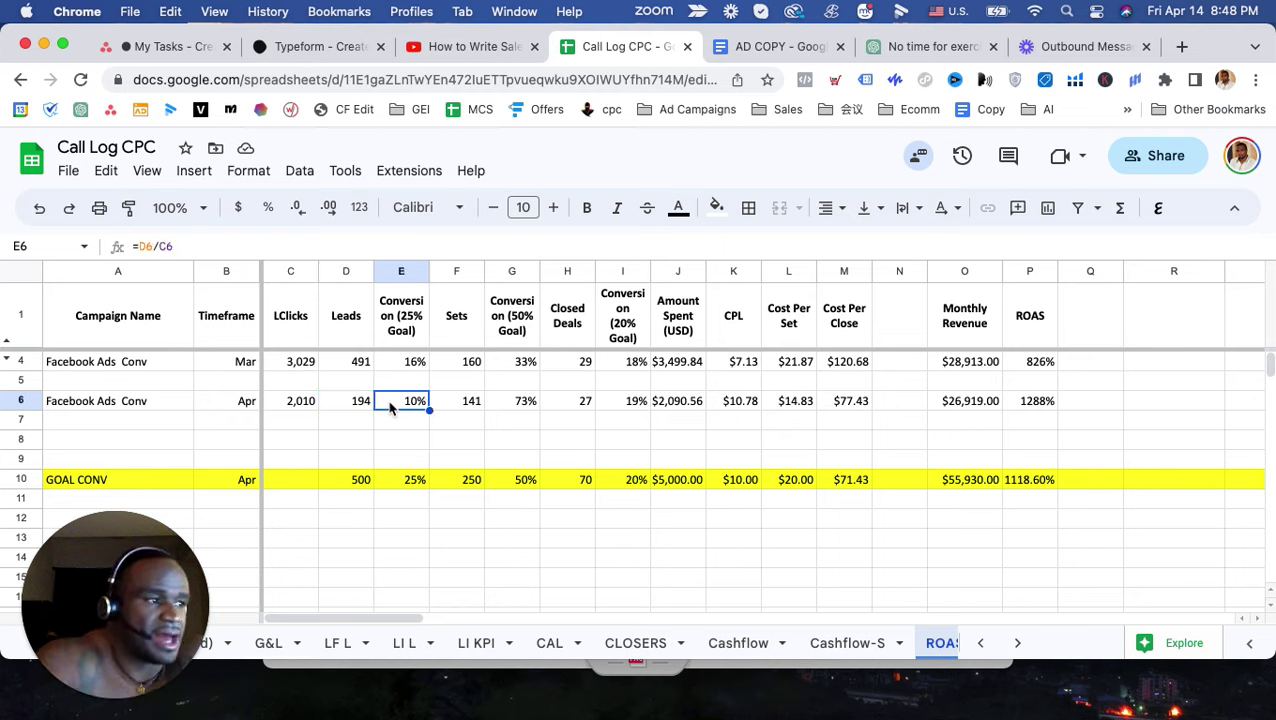
- Examine April's number of sets and the lead-to-set conversion rate
left_click(467, 406)
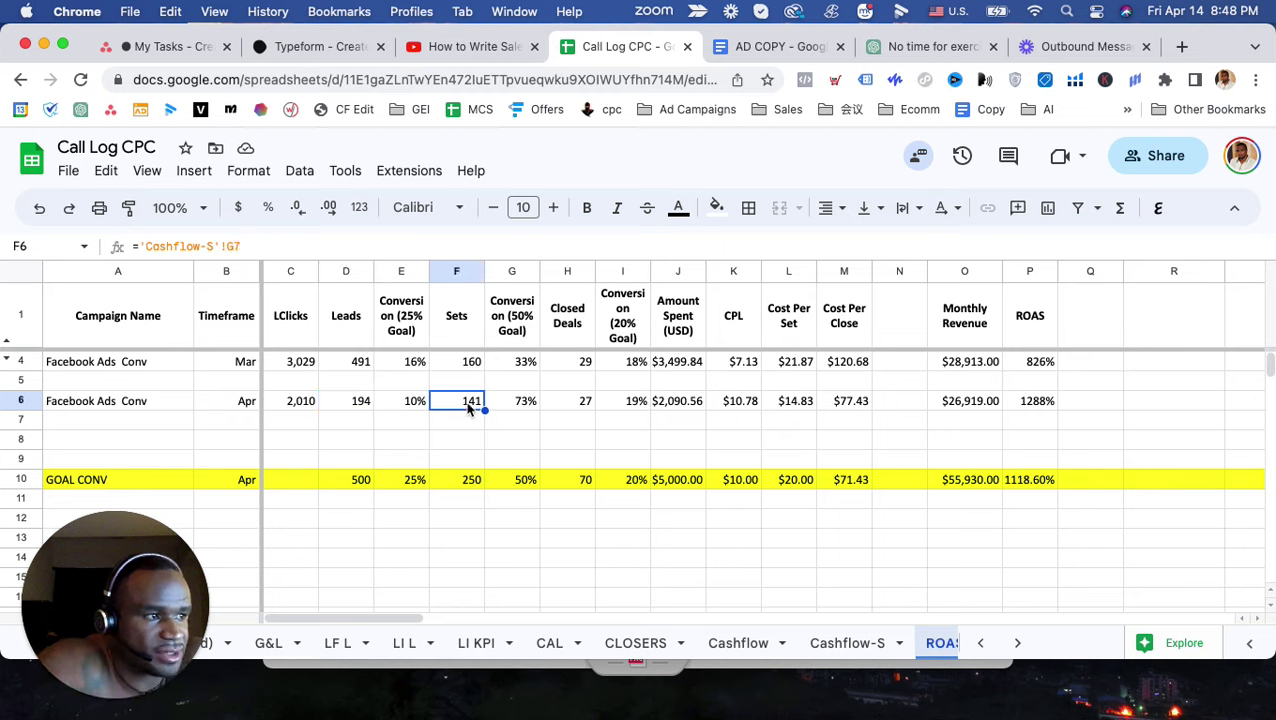
left_click(510, 408)
left_click(468, 408)
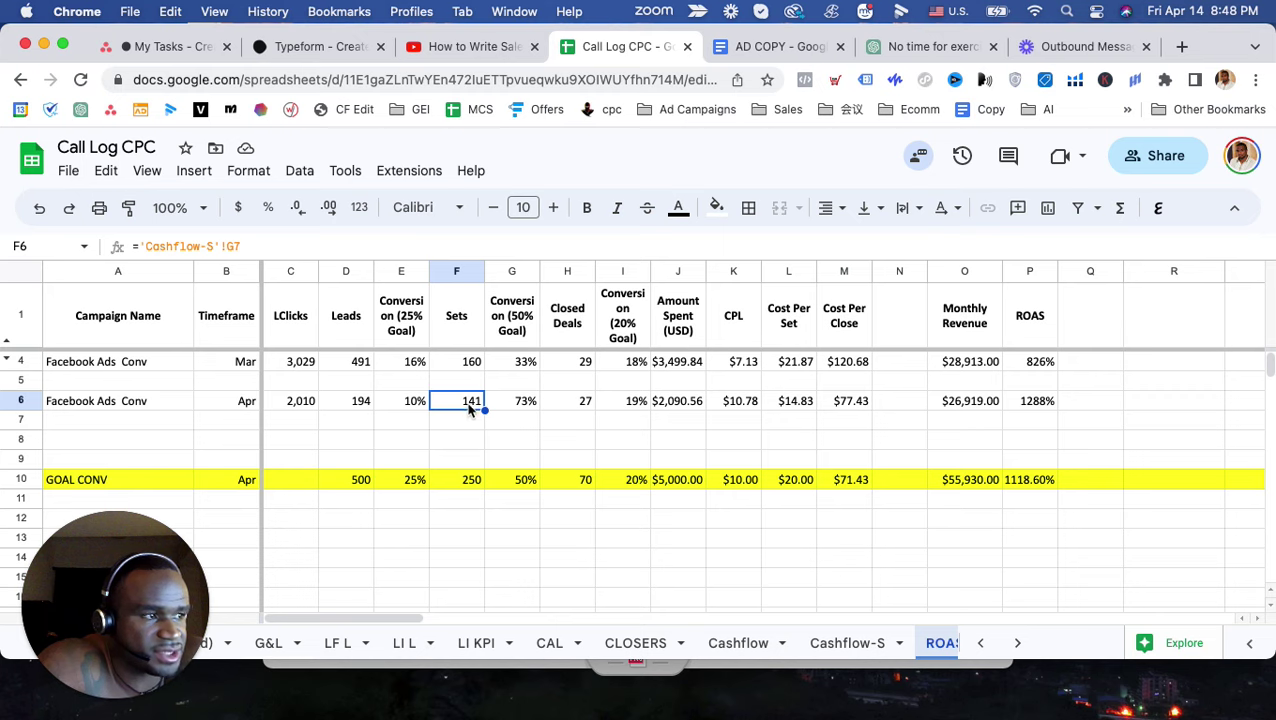
left_click(515, 405)
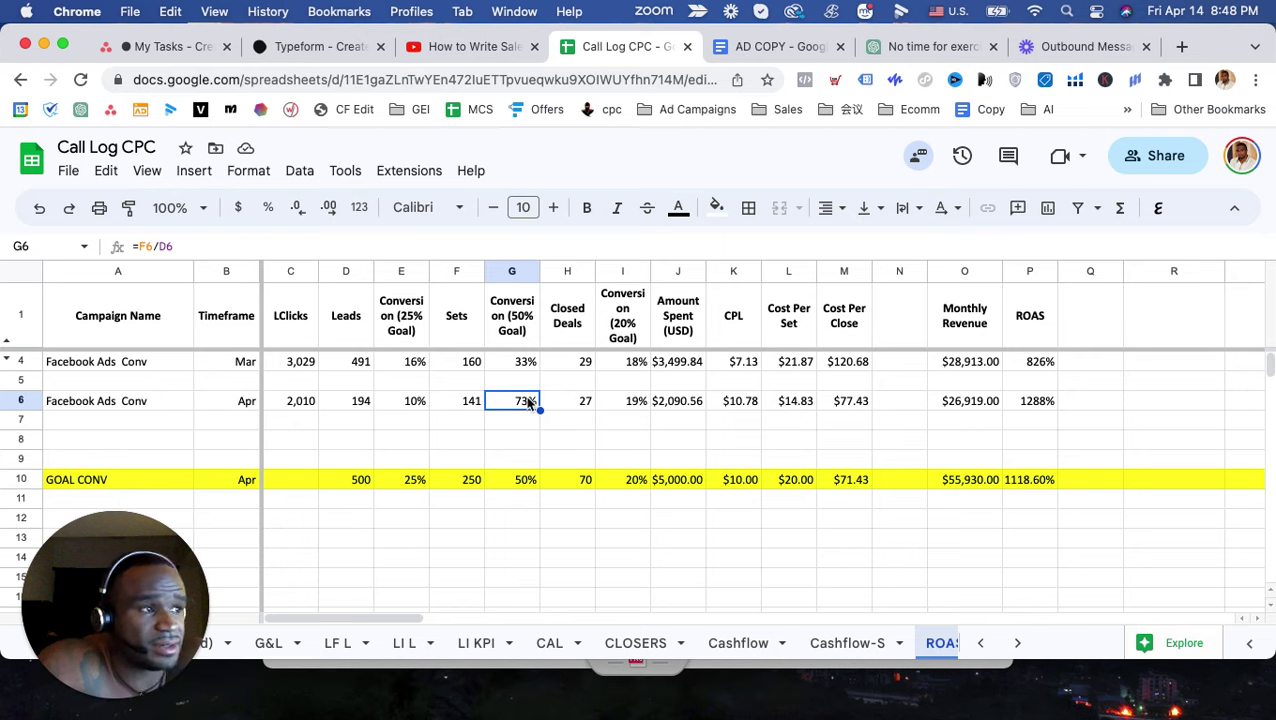
left_click(468, 408)
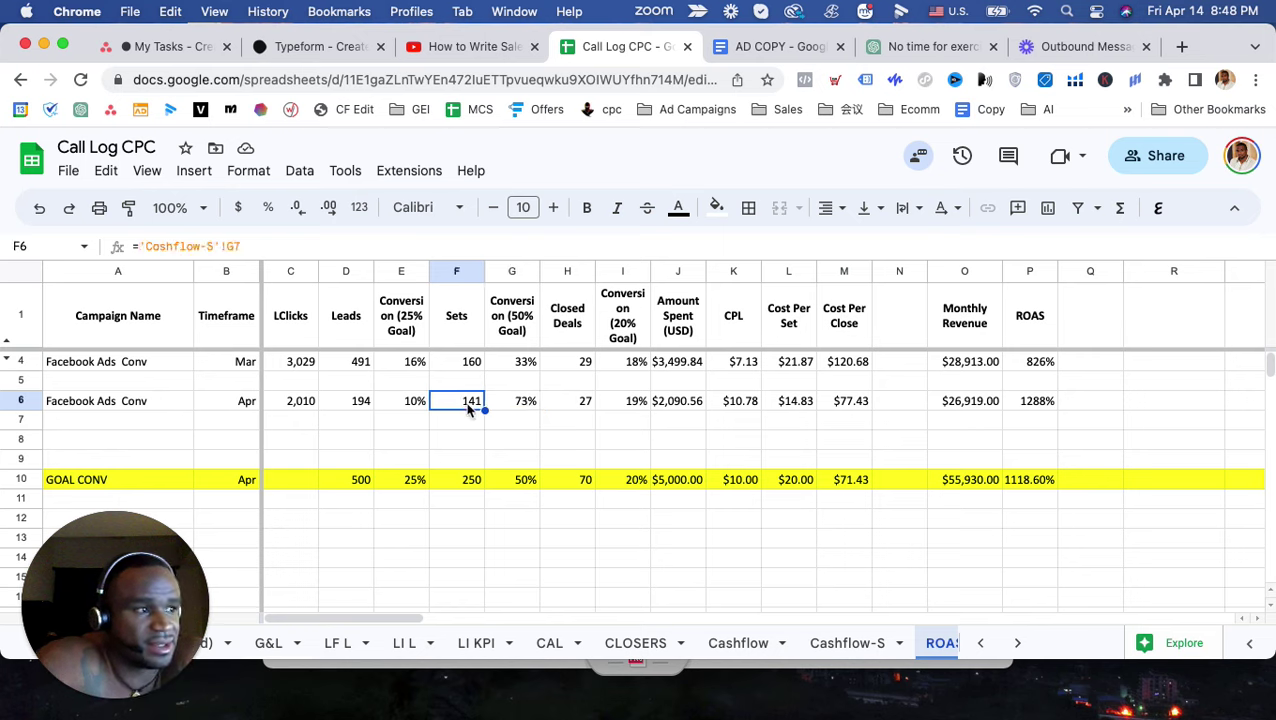
left_click(535, 404)
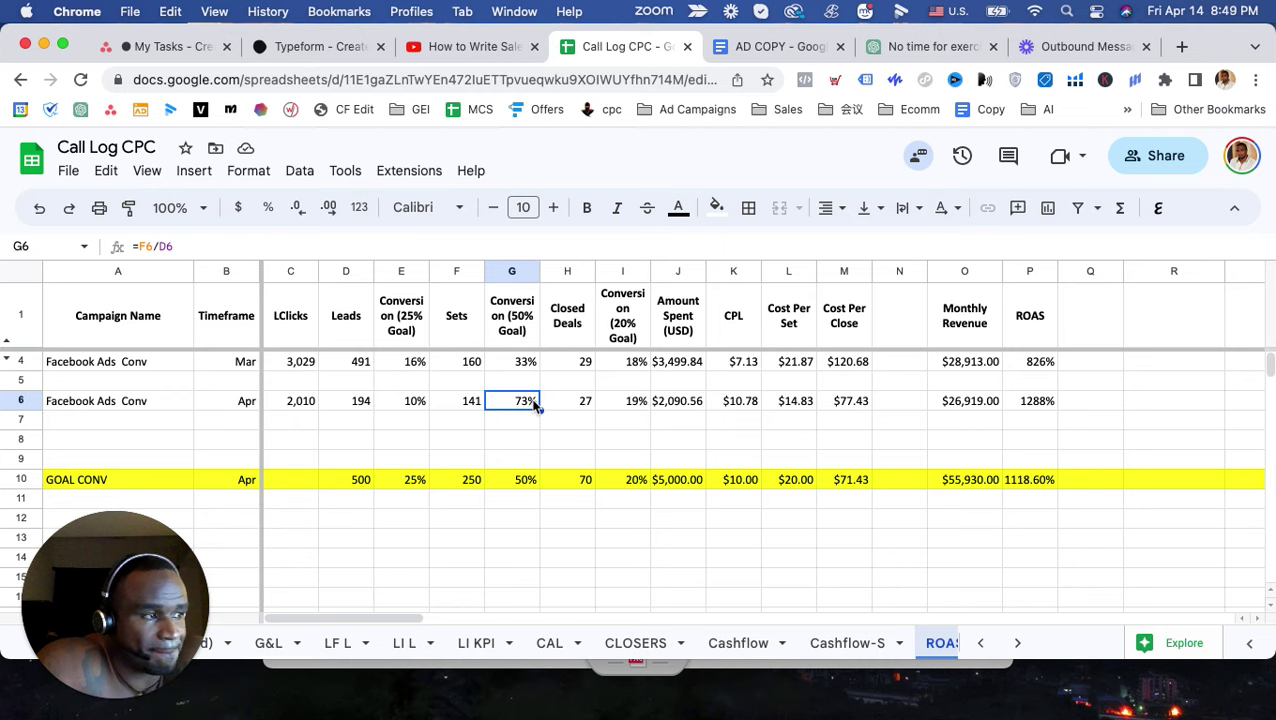
- Review April's closed deals against its sets and the set-to-close conversion rate
left_click(587, 405)
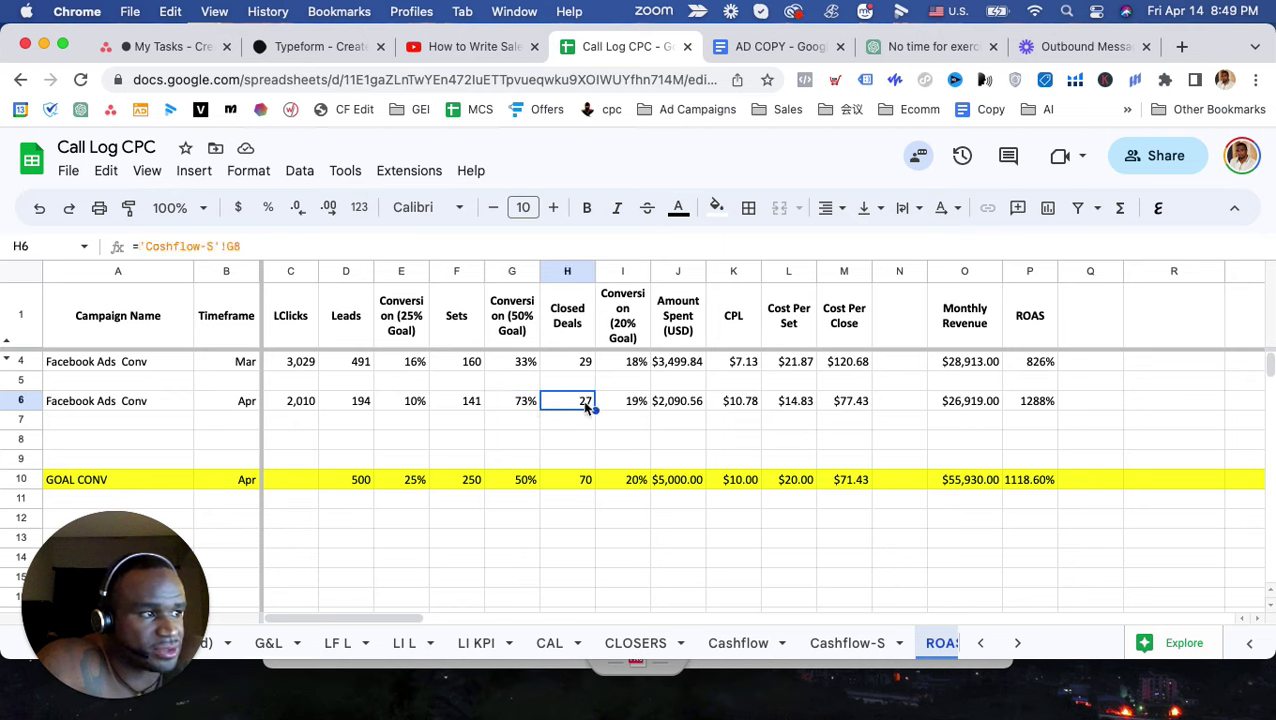
left_click(637, 402)
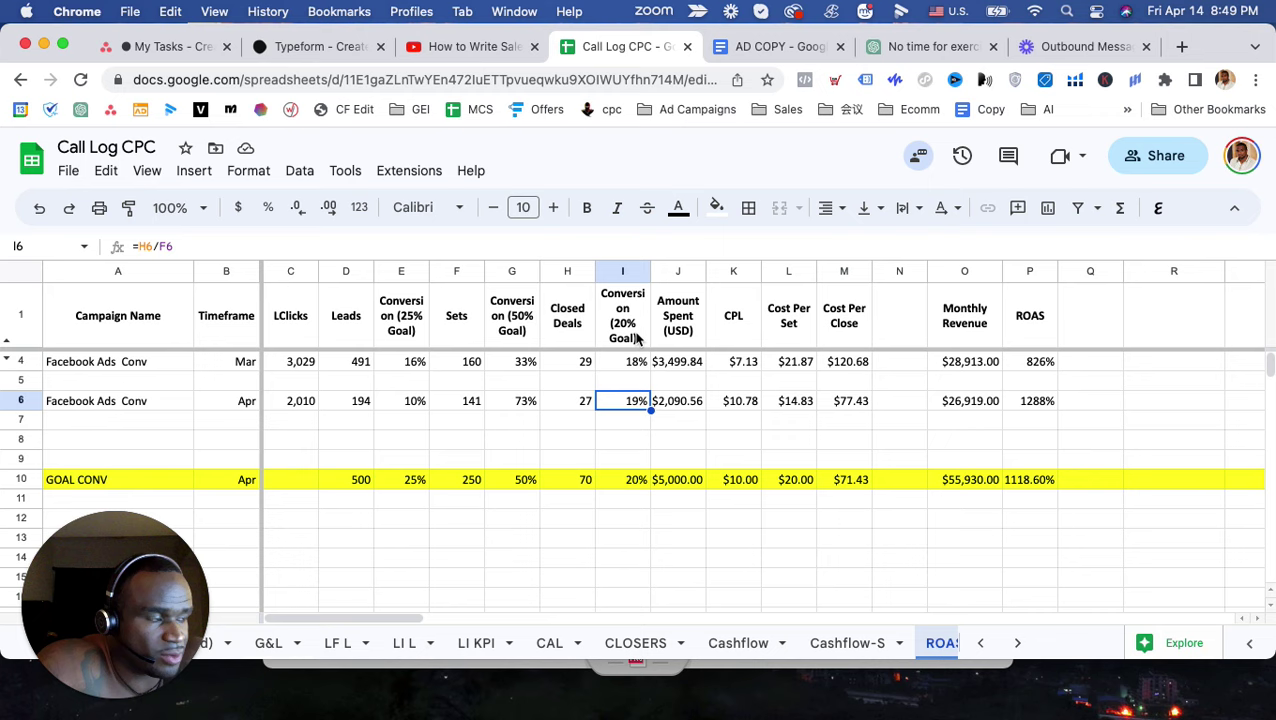
left_click(470, 403)
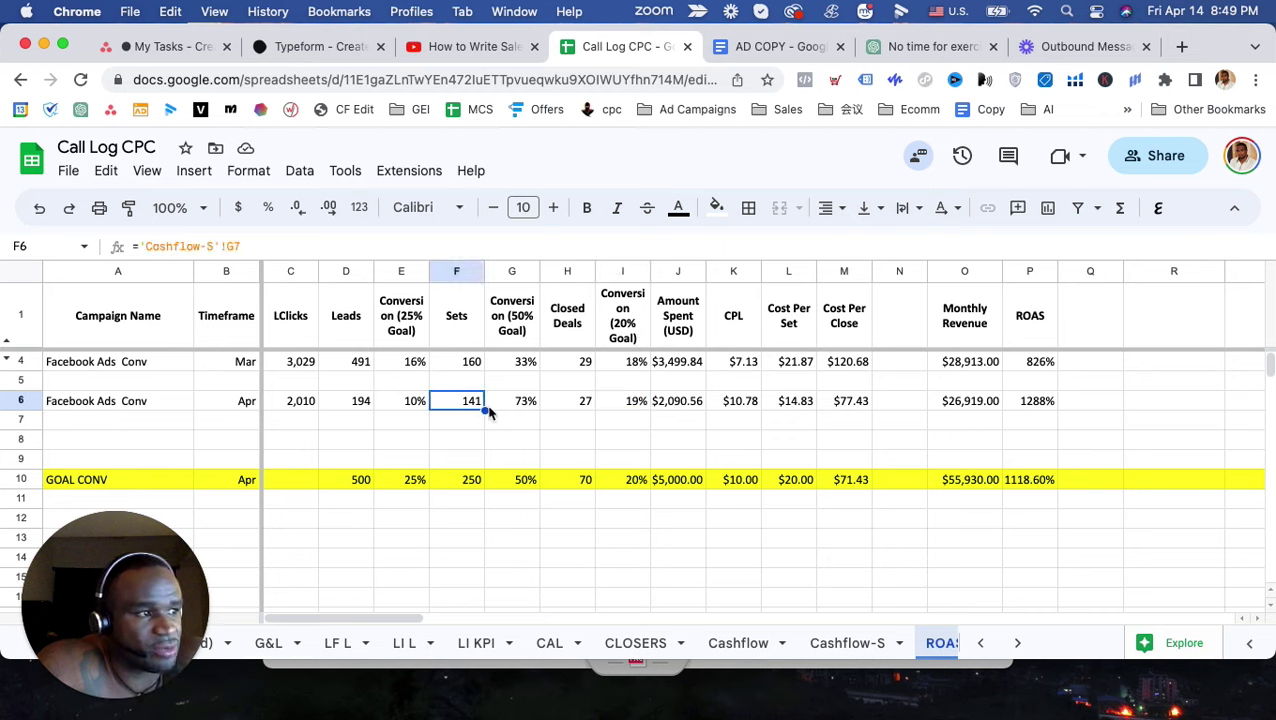
left_click(569, 403)
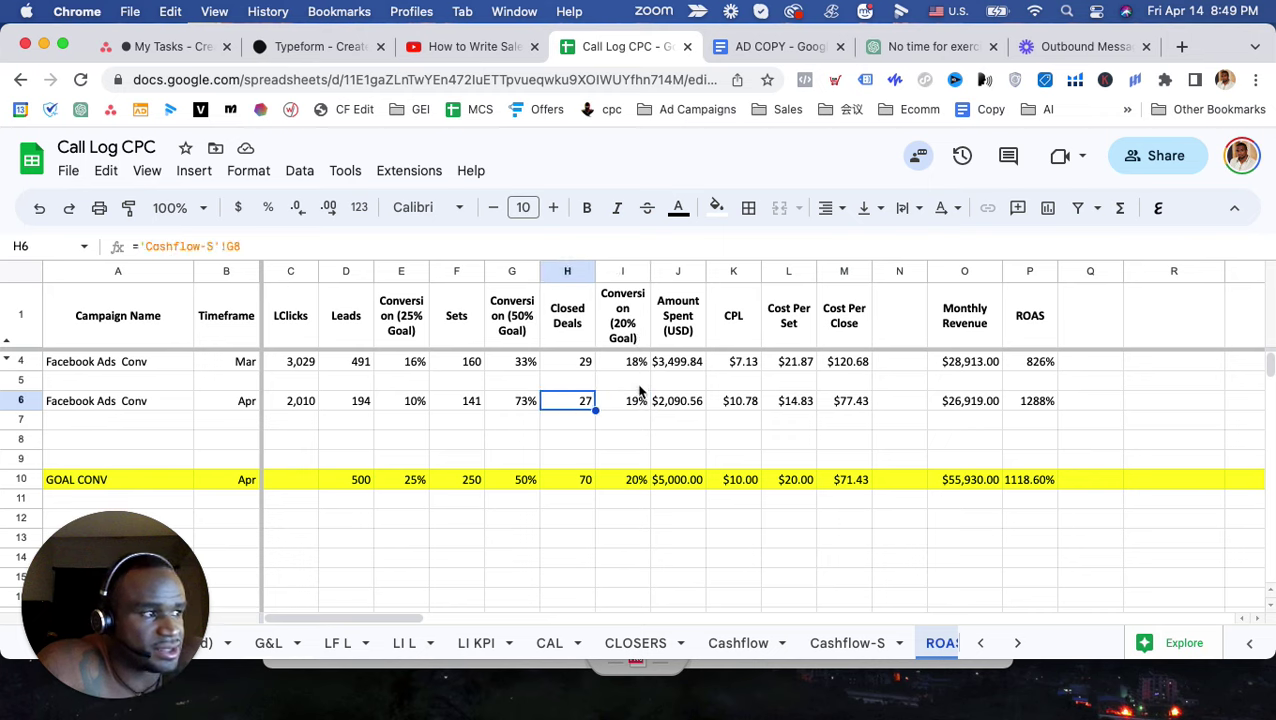
left_click(634, 405)
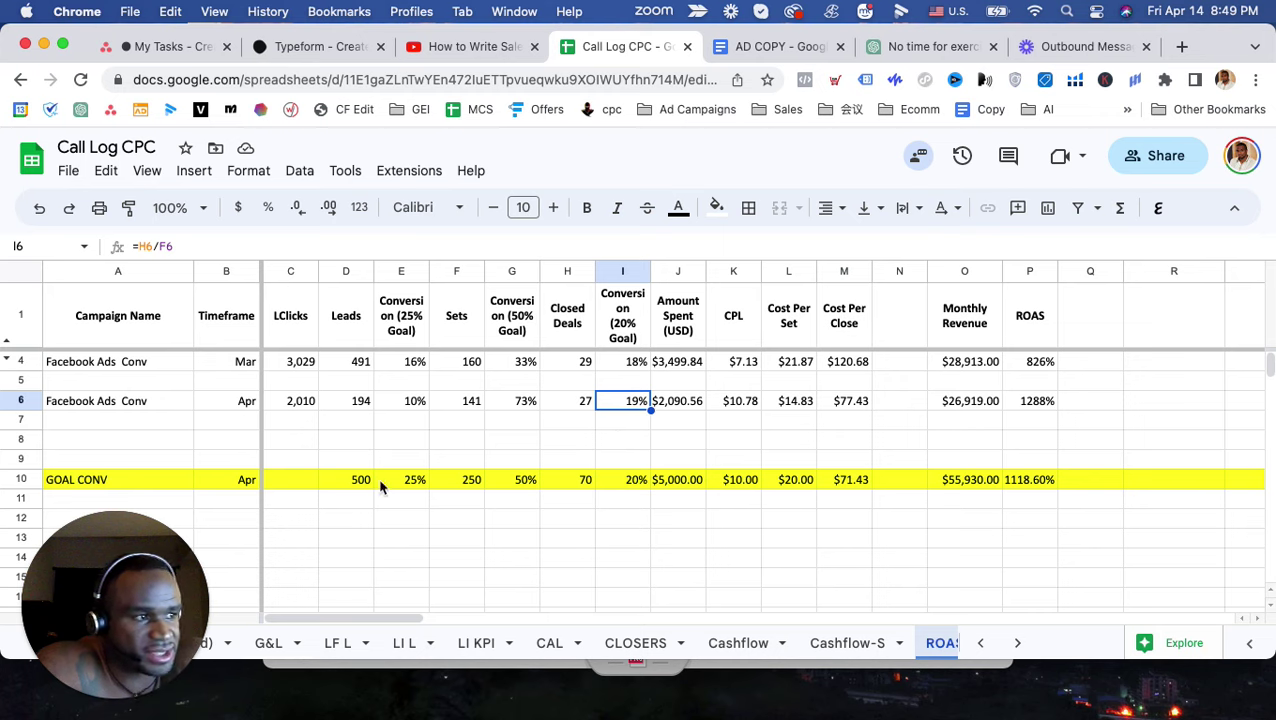
- Compare the goal row's leads, closed deals and conversion targets with April's closing rate
left_click_drag(380, 487, 353, 485)
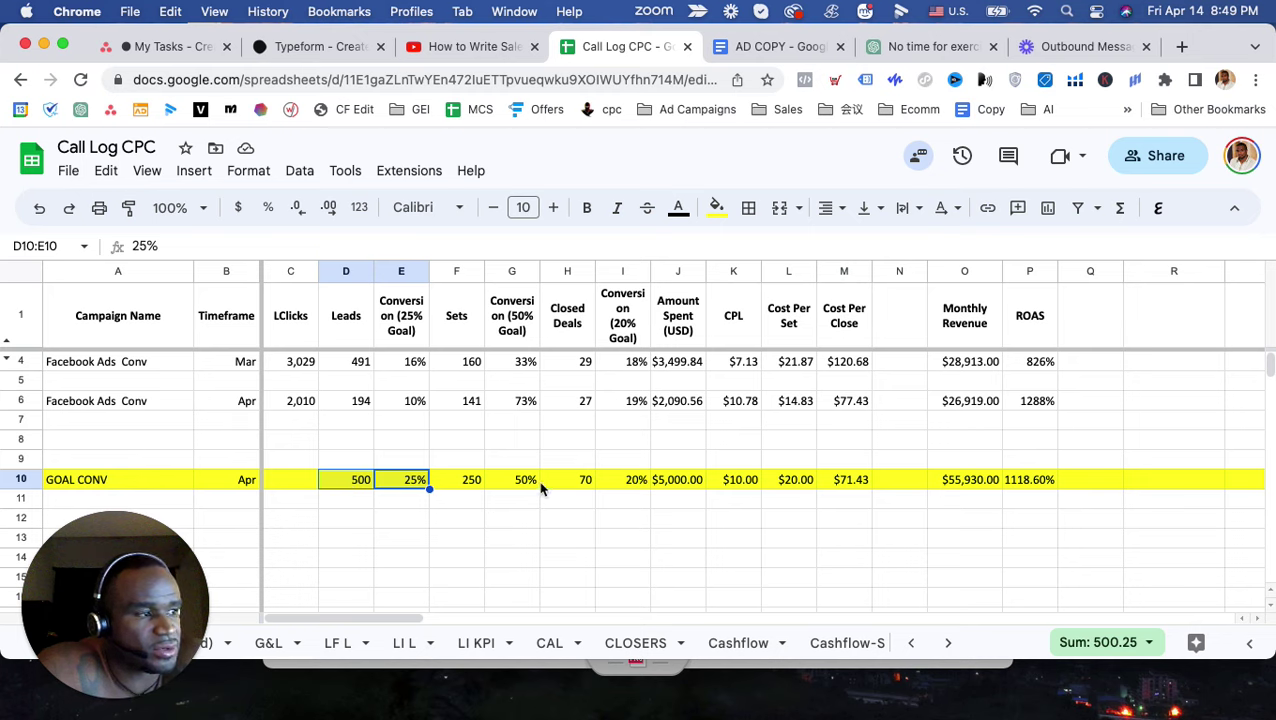
left_click(585, 481)
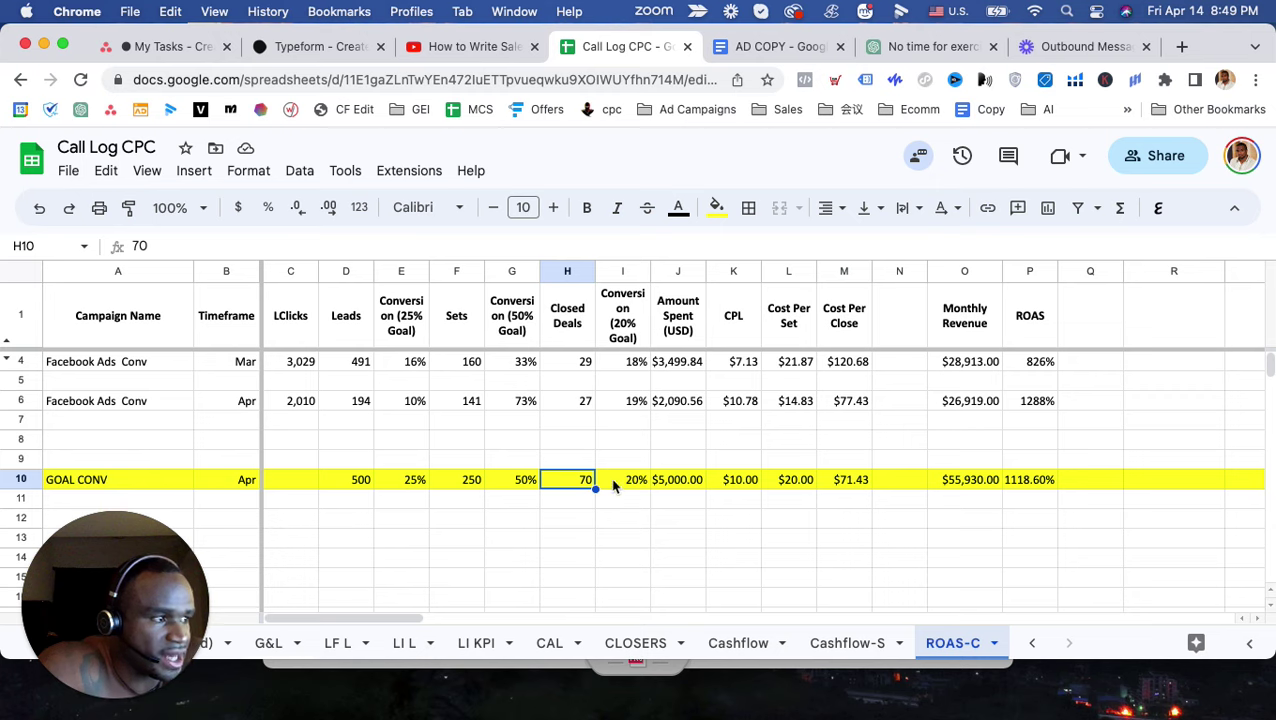
left_click(630, 484)
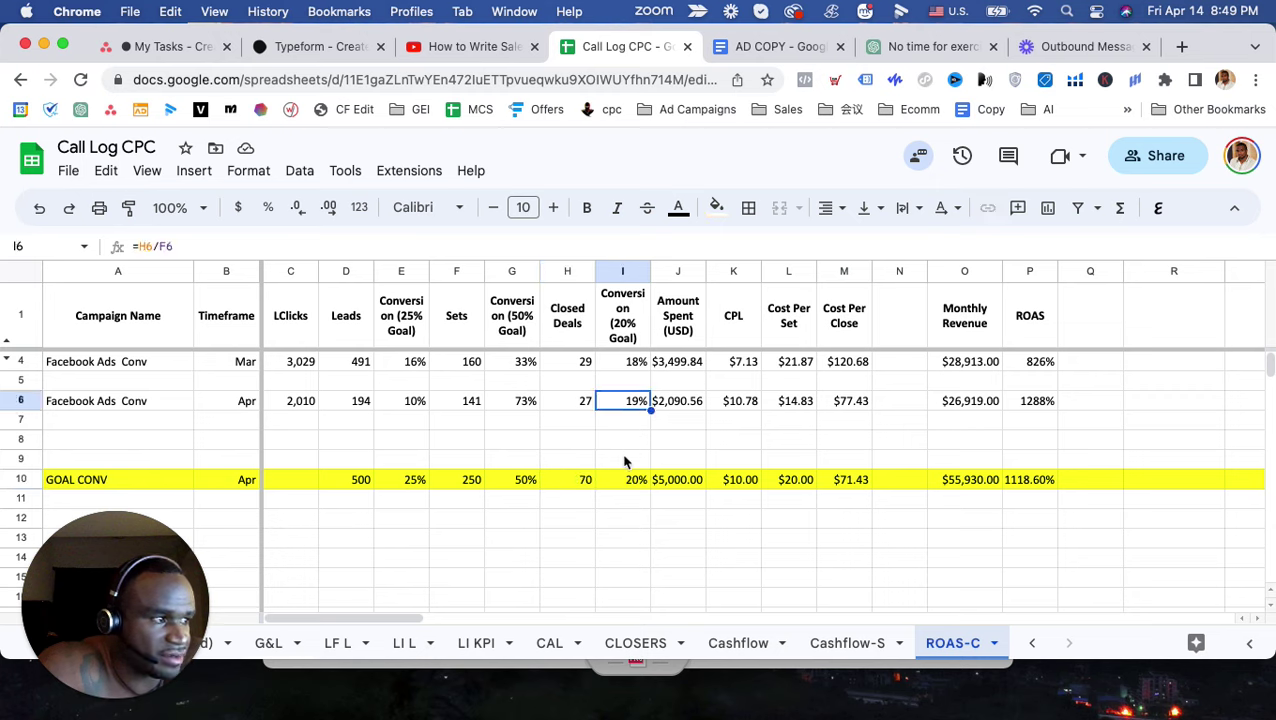
left_click(572, 483)
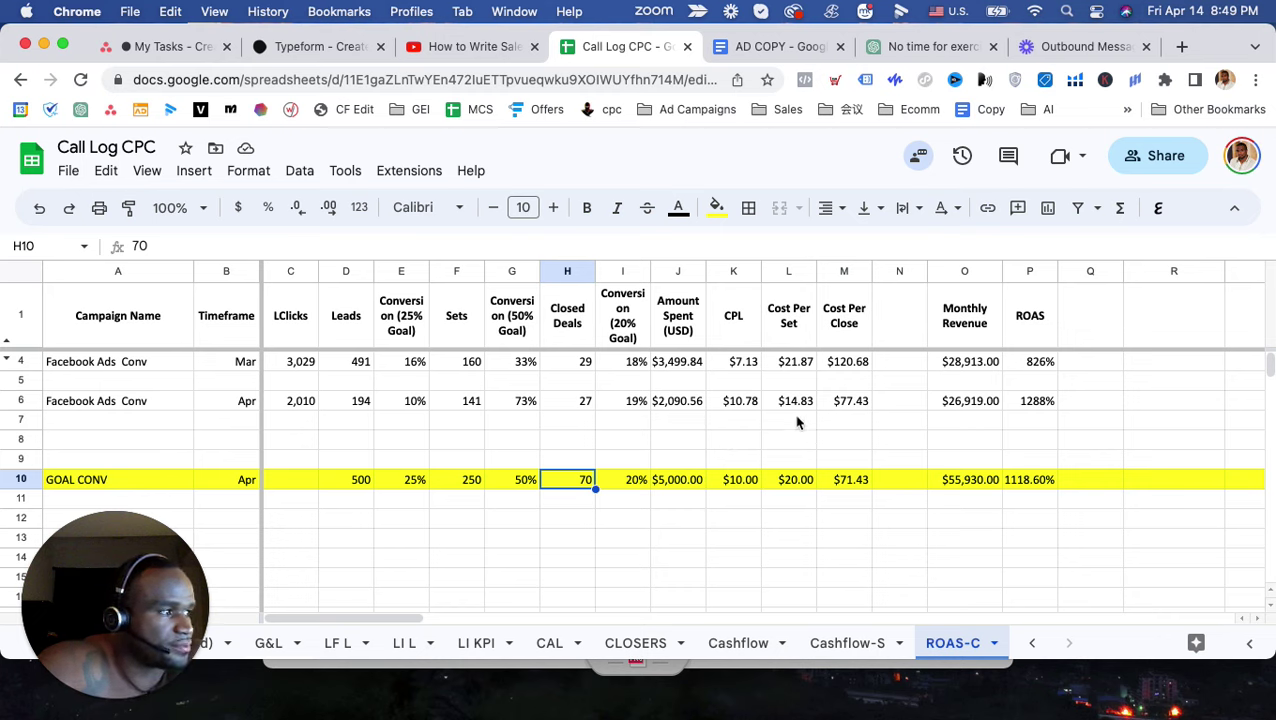
- Compare March's CPL with April's, and check April's cost per set, cost per close and ROAS
left_click(742, 366)
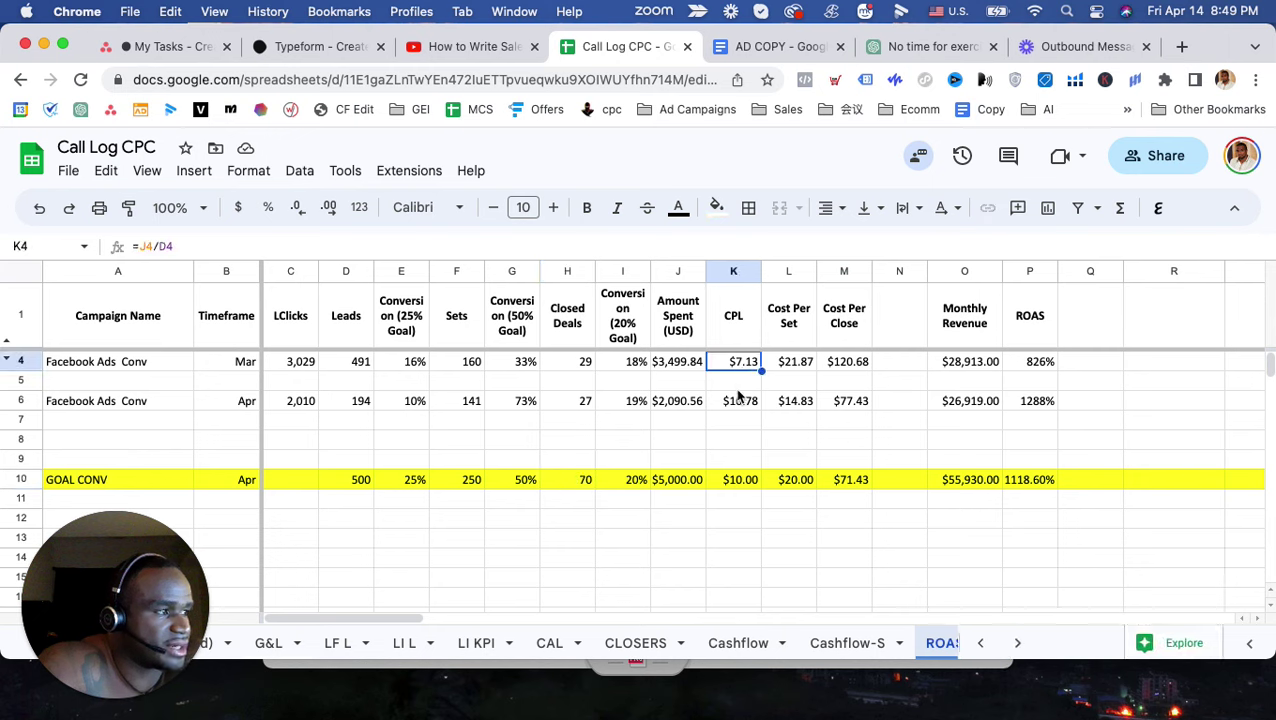
left_click(740, 402)
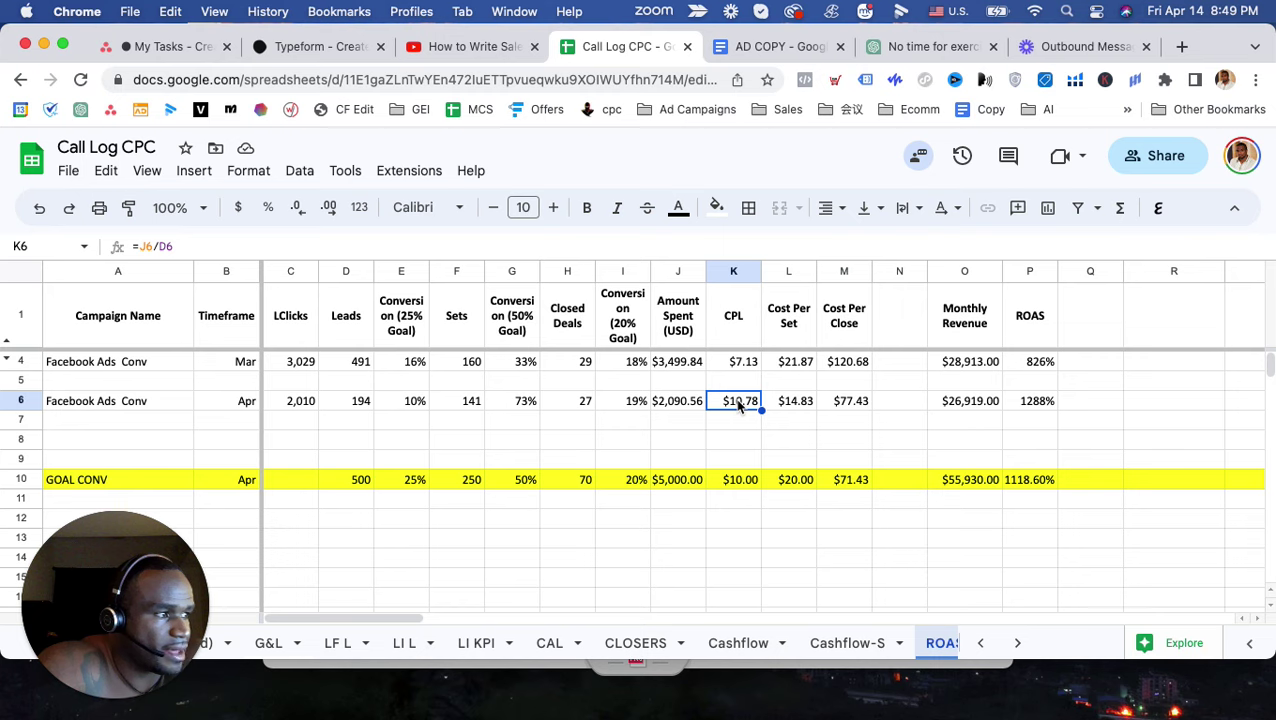
left_click(803, 405)
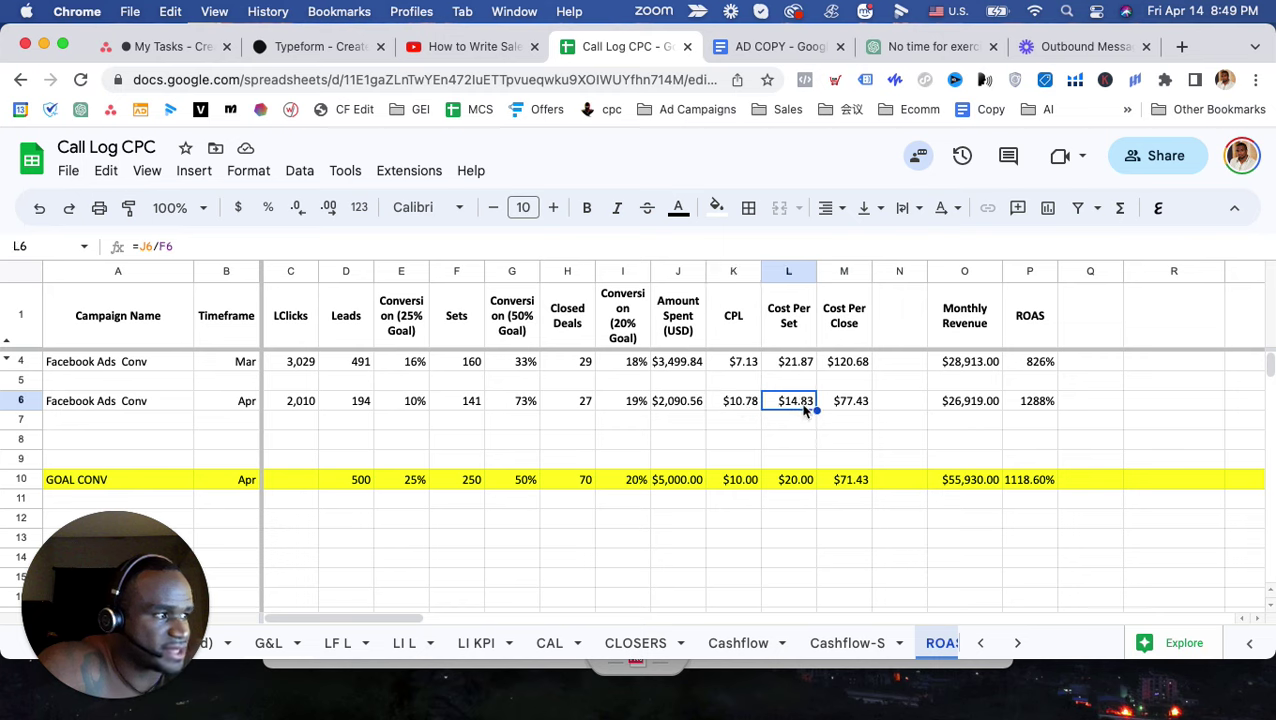
left_click(805, 330)
left_click(800, 405)
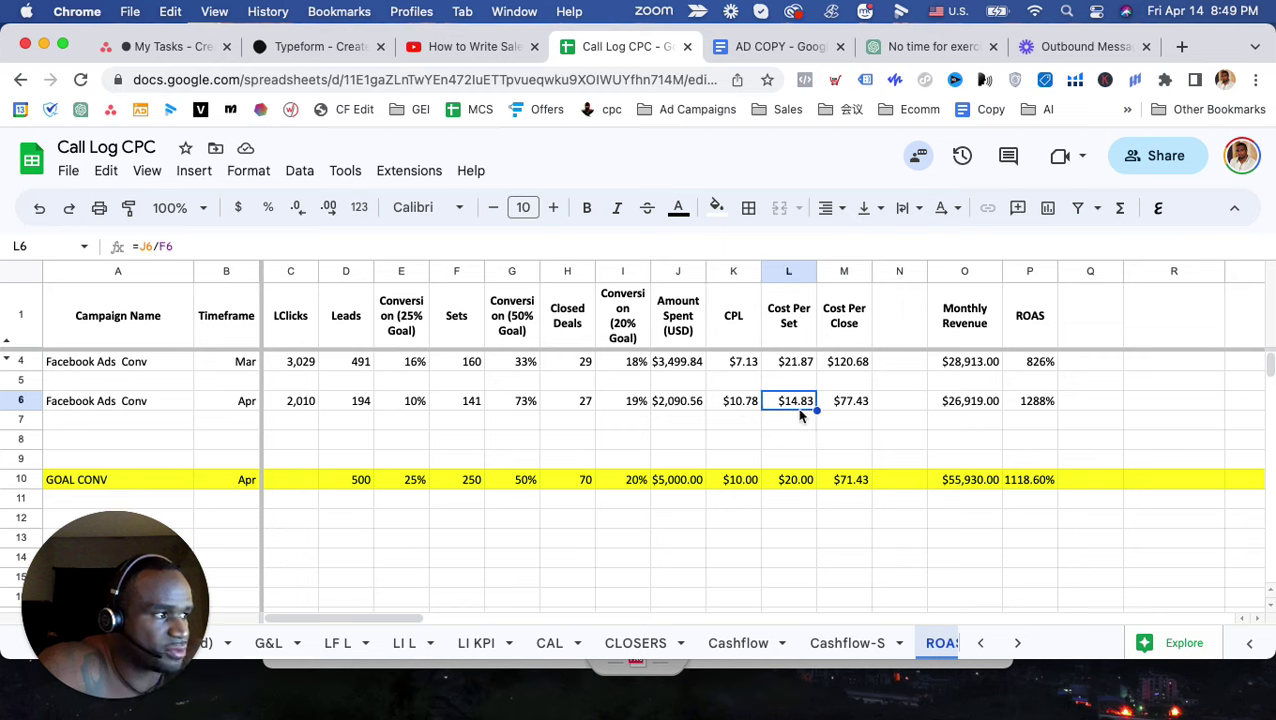
left_click(797, 332)
left_click(796, 405)
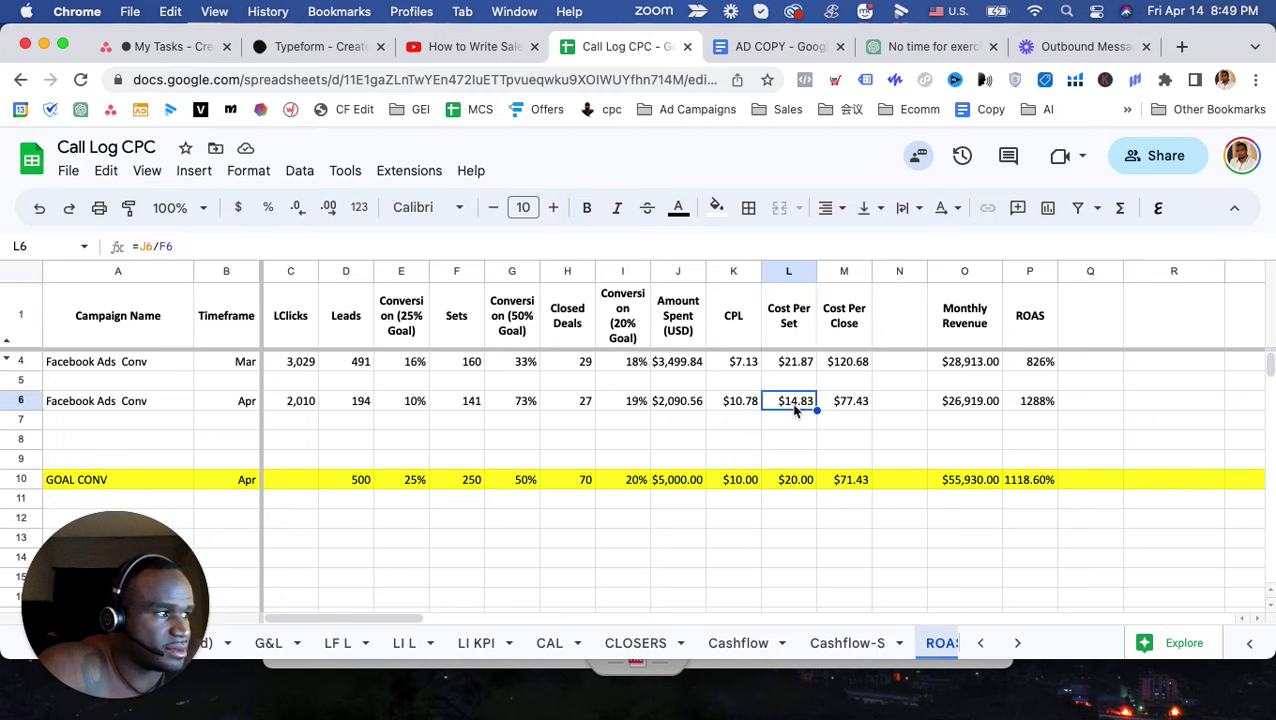
left_click(858, 409)
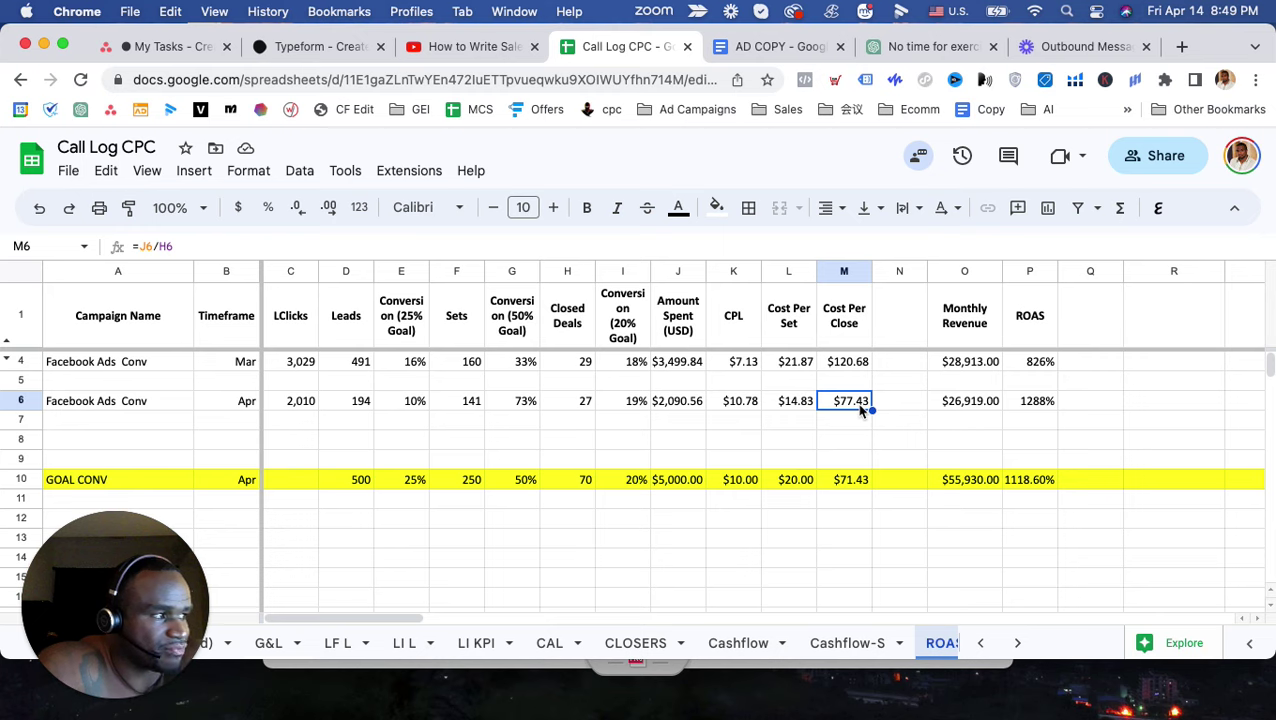
left_click(1042, 408)
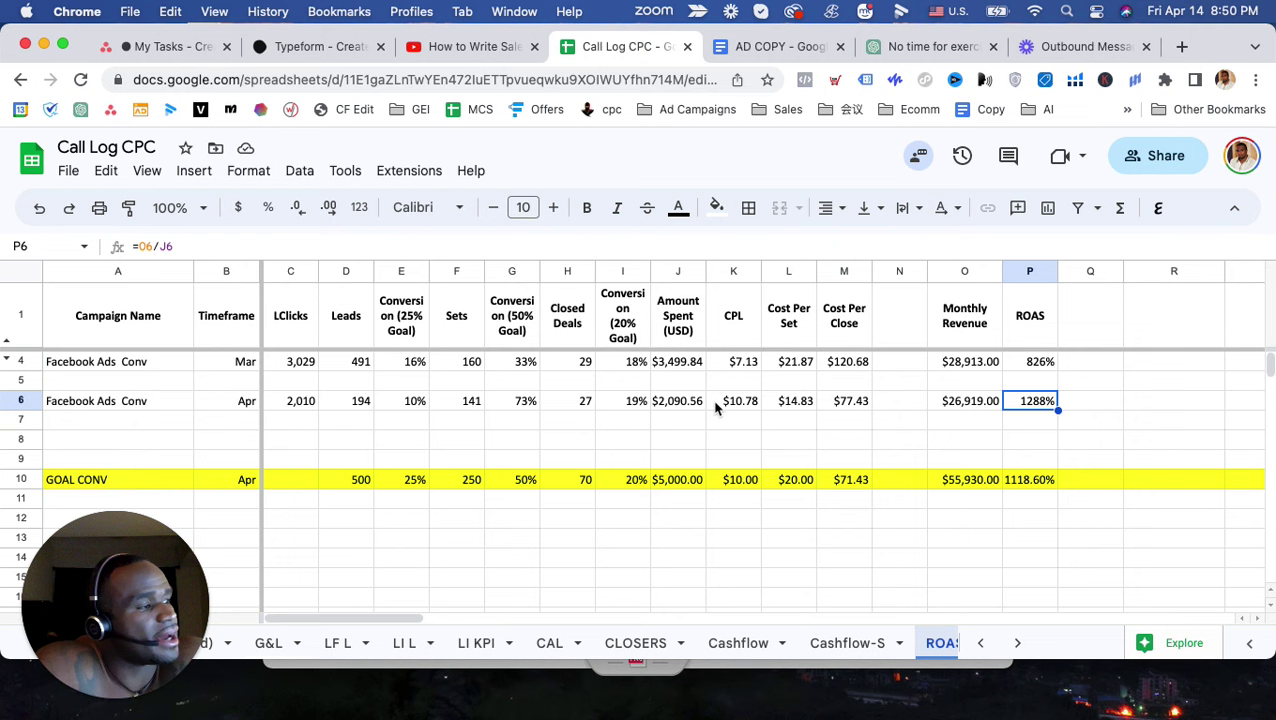
- Examine the Cost Per Set and Cost Per Close columns alongside the CPL values for March and April
left_click_drag(787, 278, 843, 272)
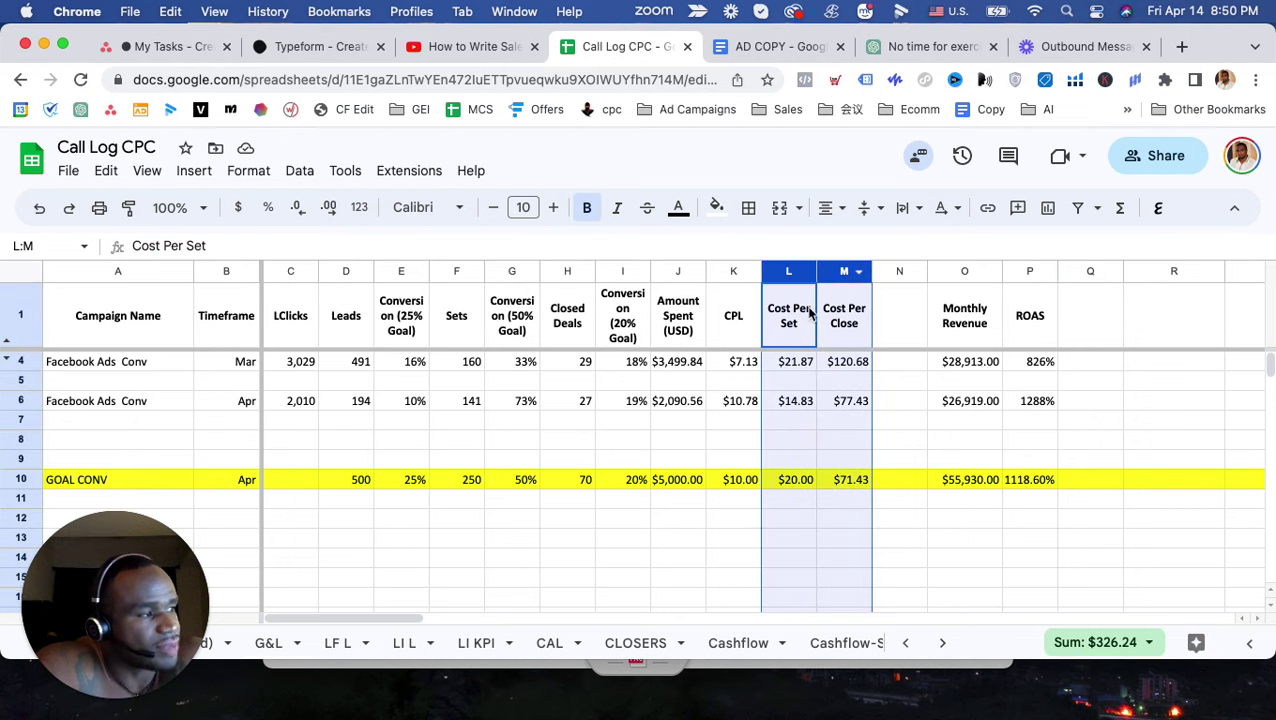
left_click(736, 404)
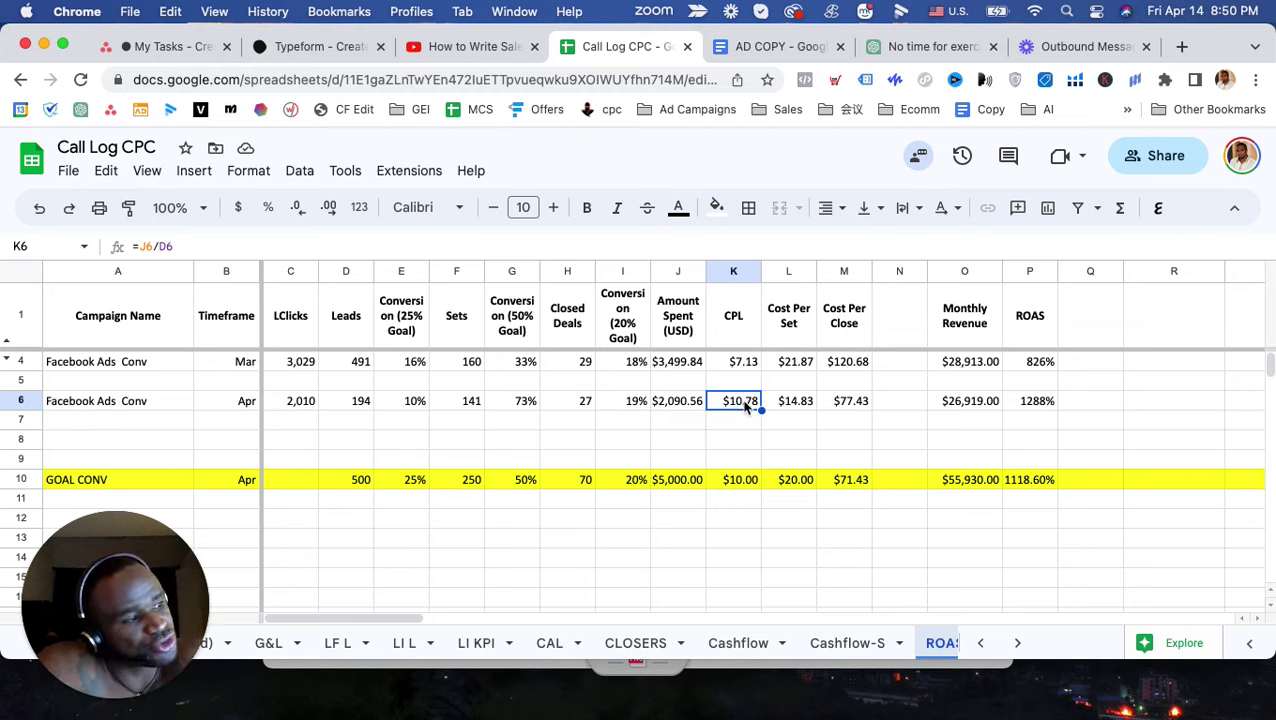
left_click(755, 335)
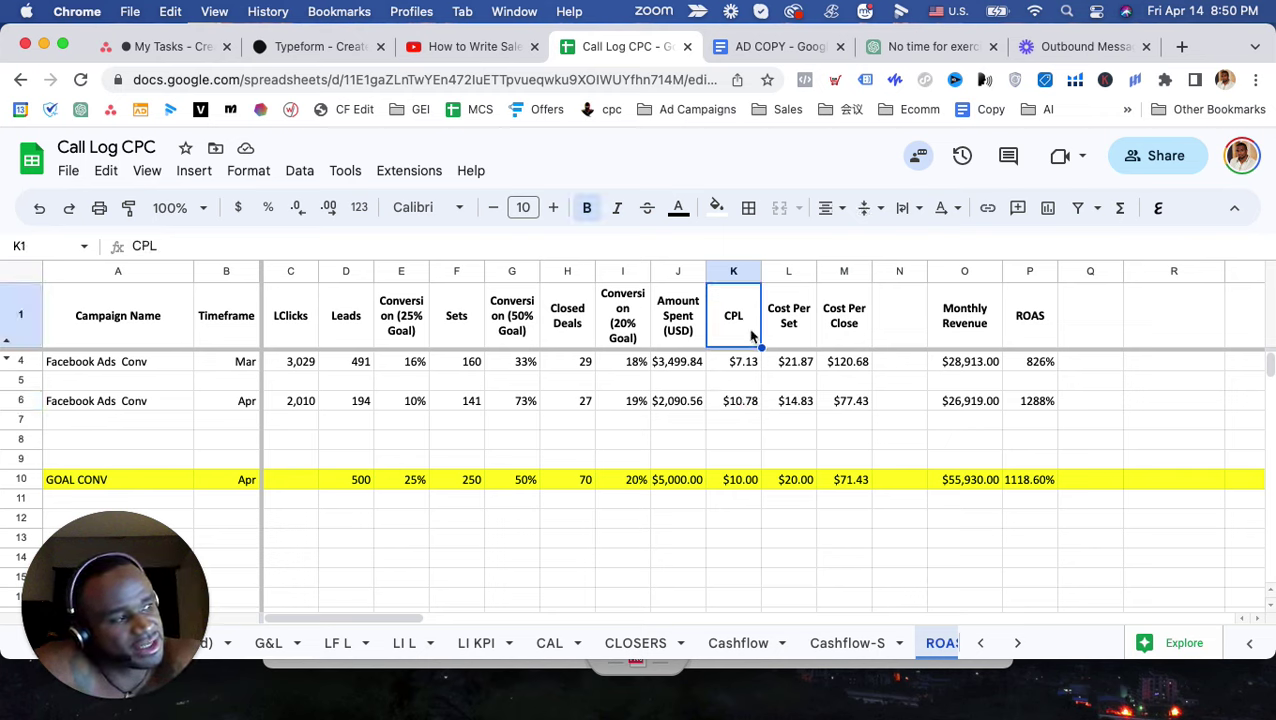
left_click(733, 407)
left_click_drag(733, 407, 731, 333)
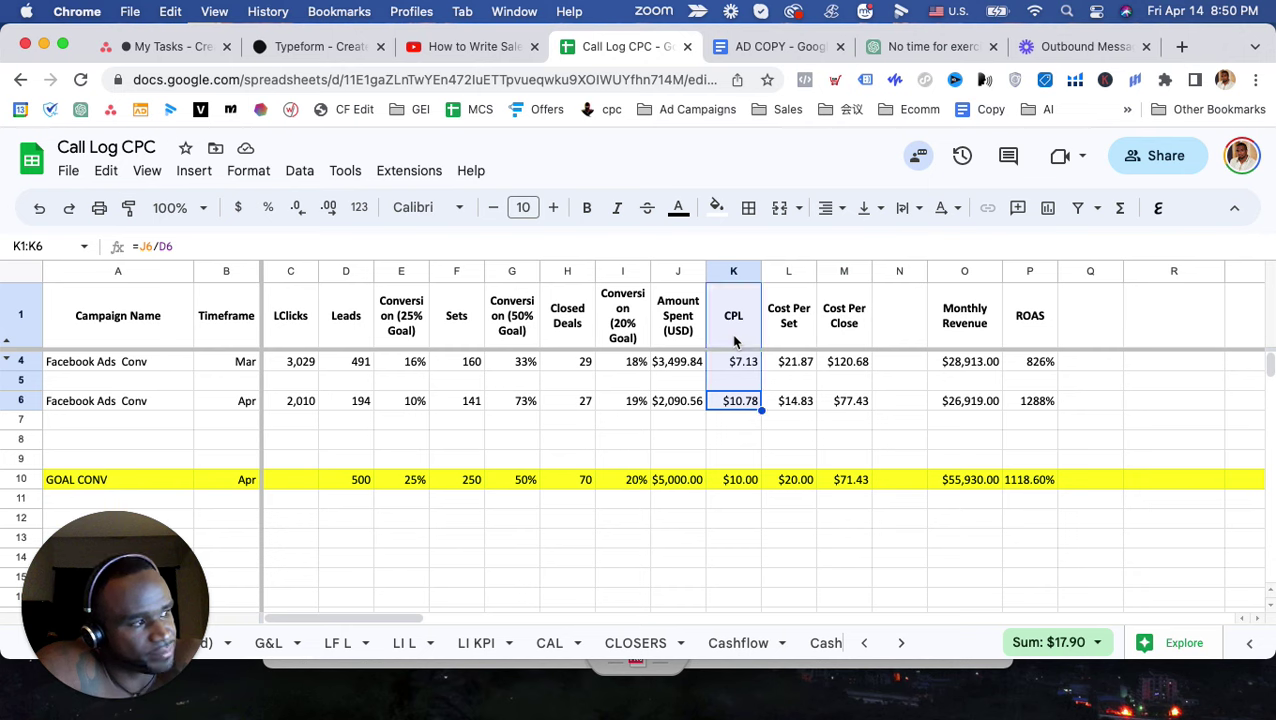
left_click(806, 404)
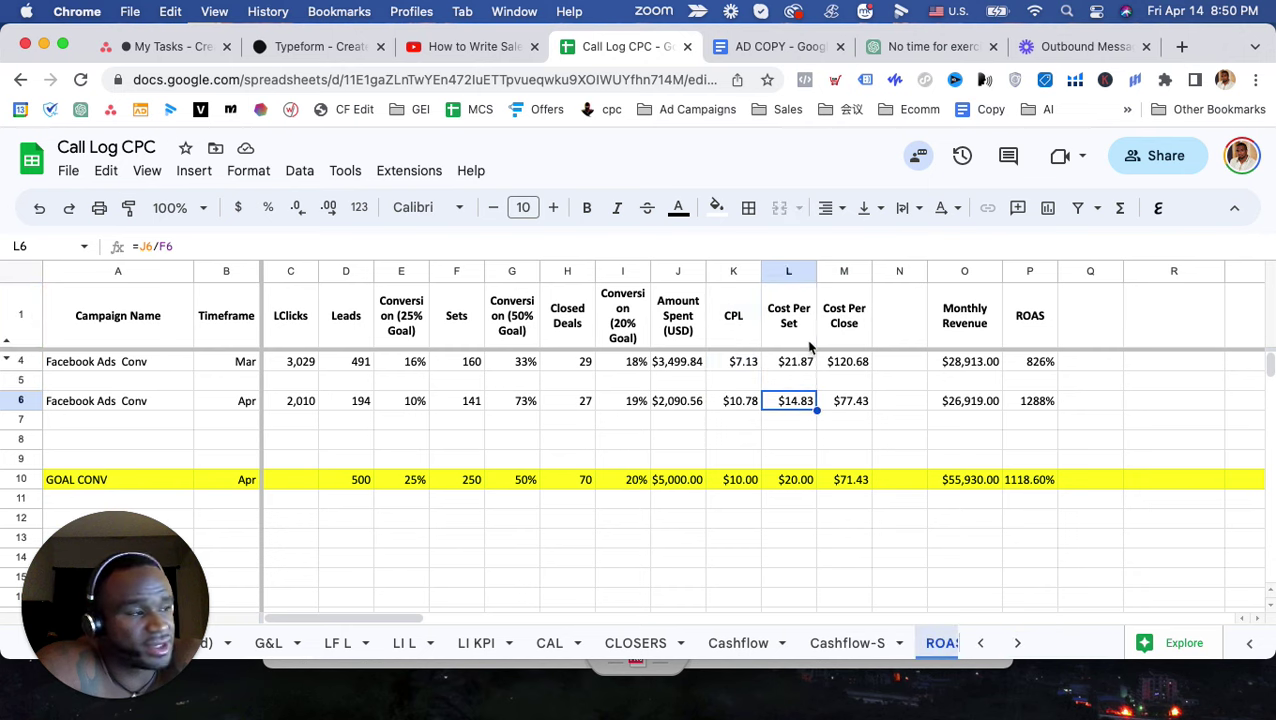
left_click(843, 400)
left_click(848, 323)
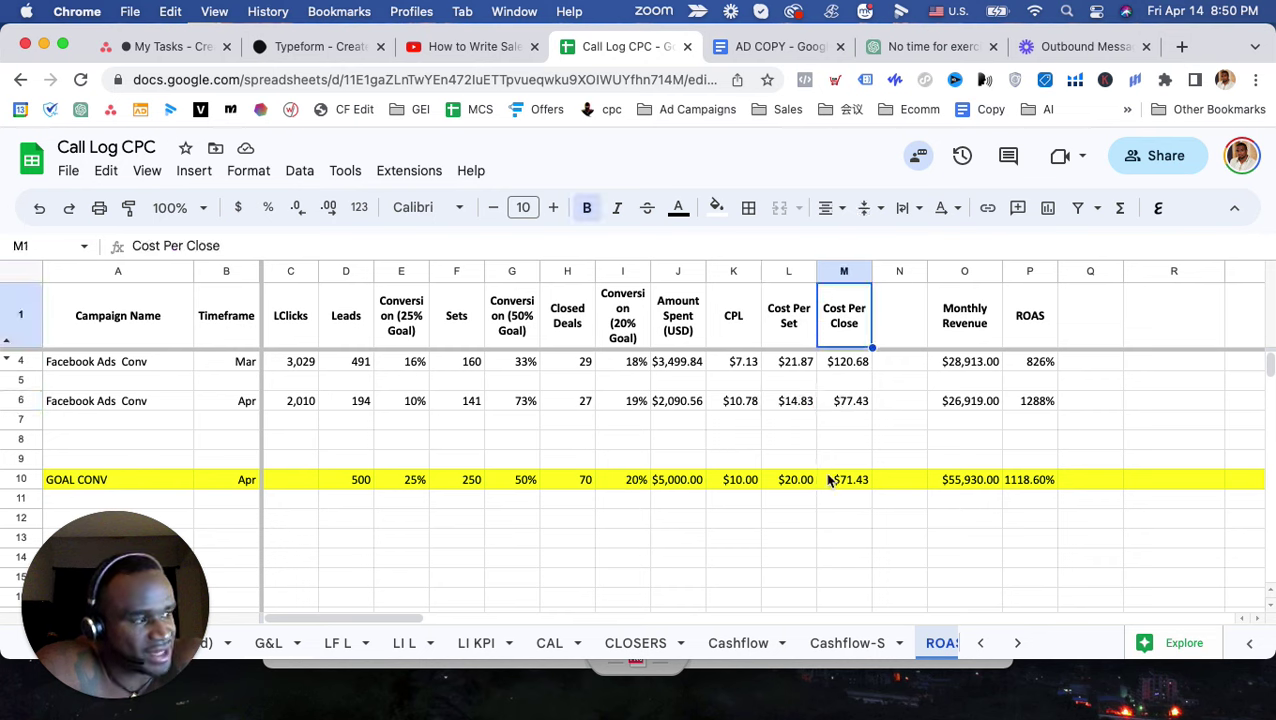
- Check April's closed deals, cost per close and ROAS
left_click(566, 404)
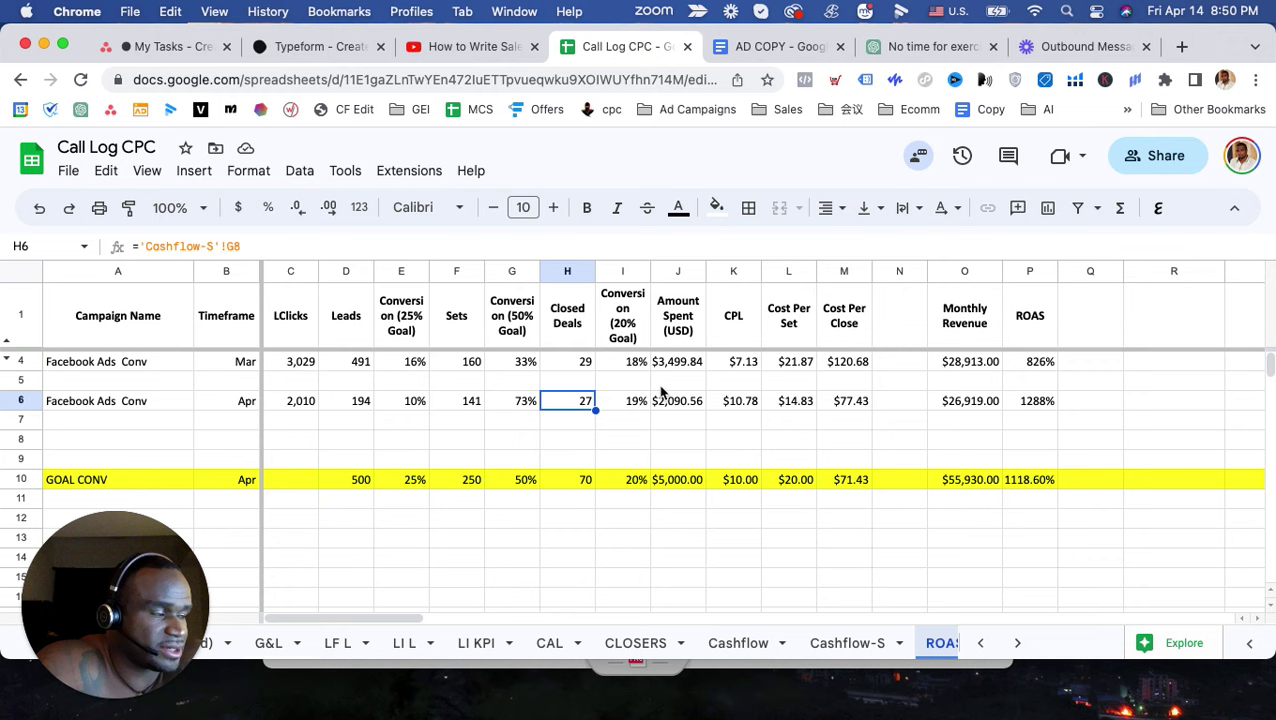
left_click(858, 404)
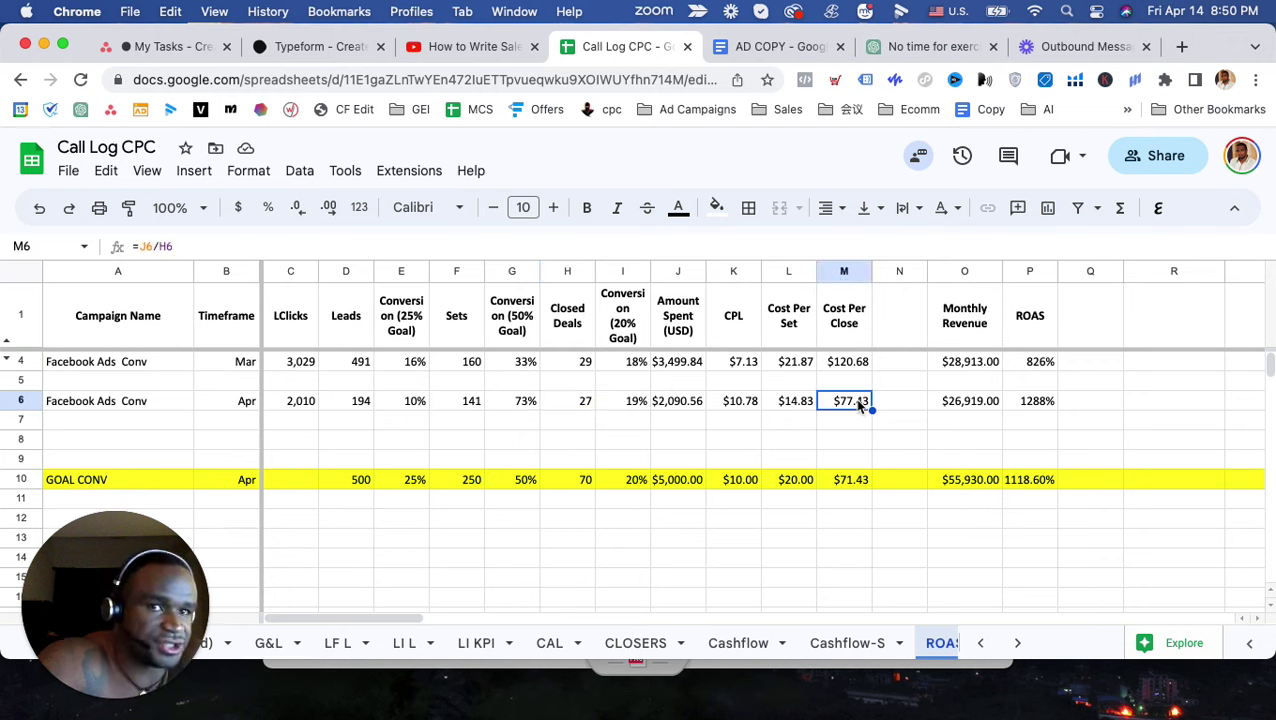
left_click(1036, 403)
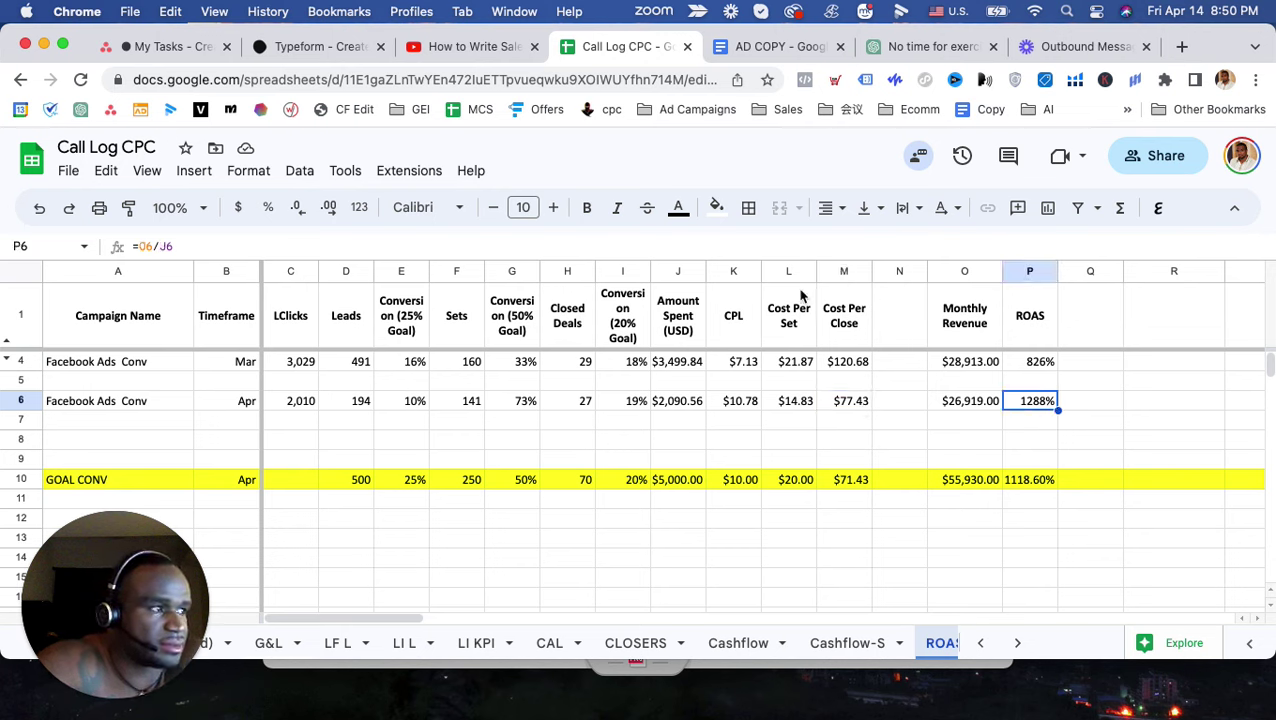
- Highlight the Cost Per Close, Cost Per Set and CPL columns to review the cost metrics together
left_click(832, 272)
left_click(771, 272, "shift")
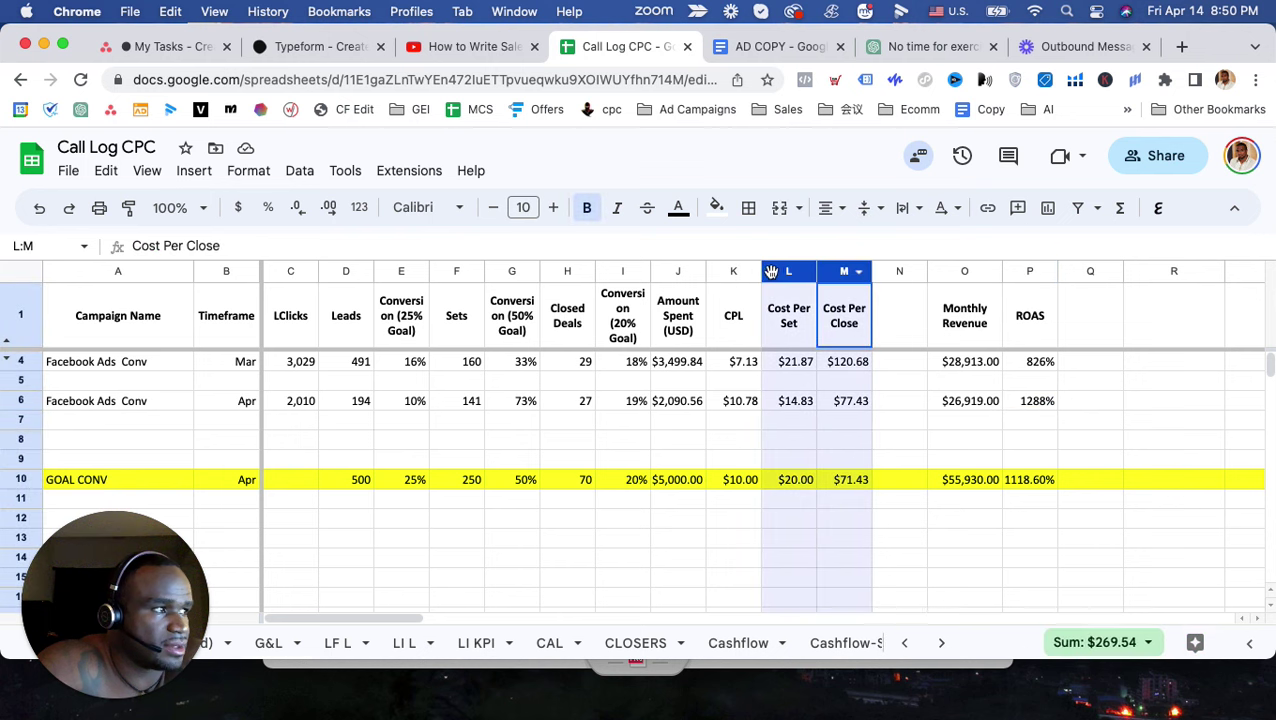
left_click(733, 274, "shift")
left_click_drag(733, 274, 335, 302)
- Go through the Leads, Sets and Closed Deals columns as the main funnel stages
left_click(350, 306)
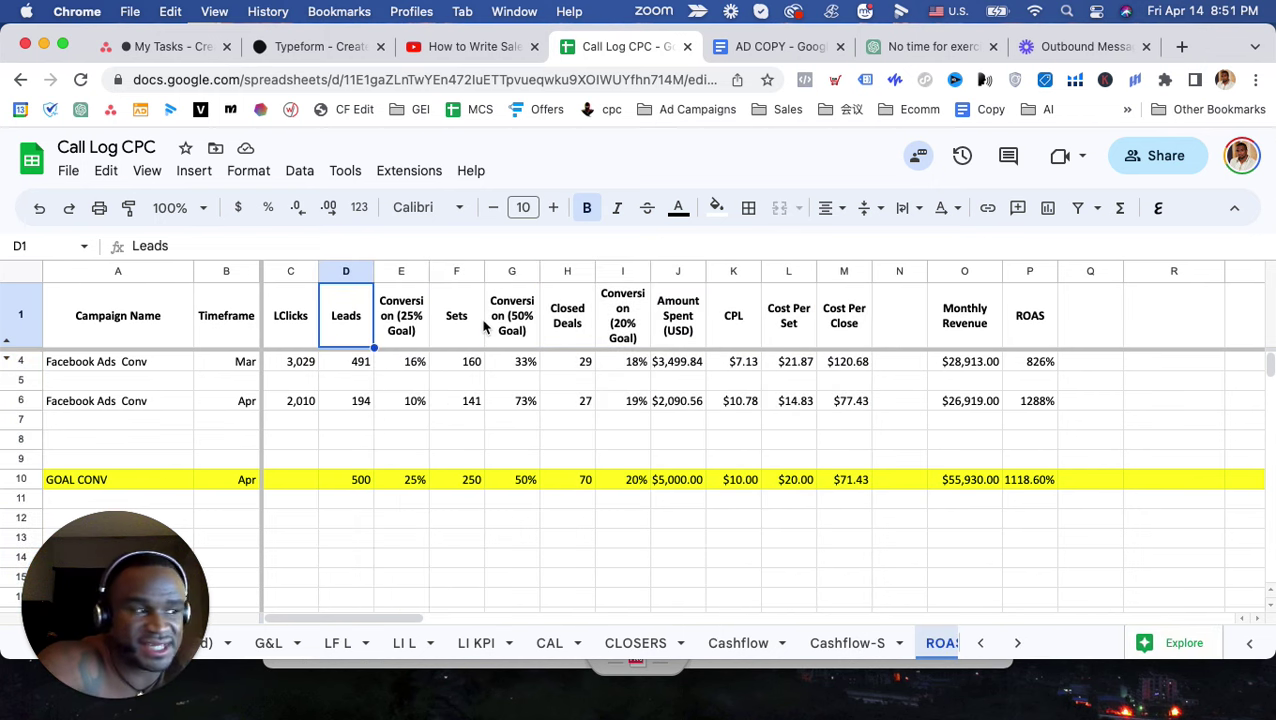
left_click(455, 271)
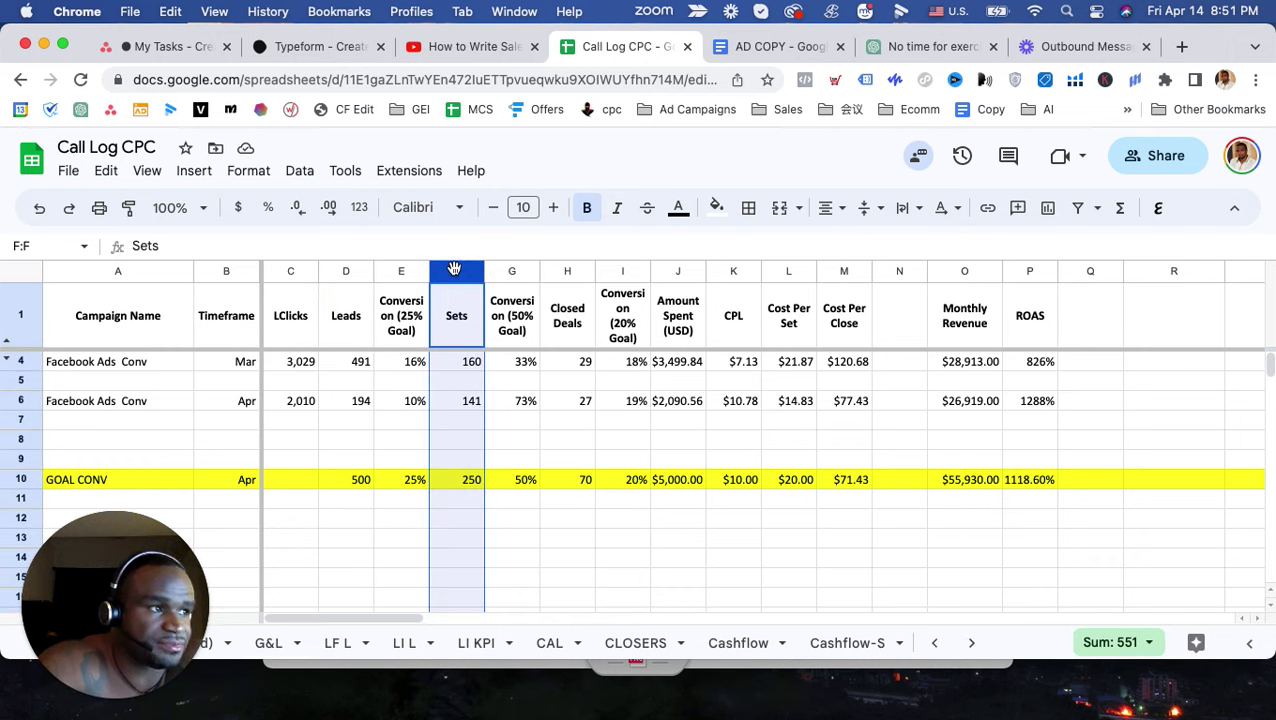
left_click(458, 331)
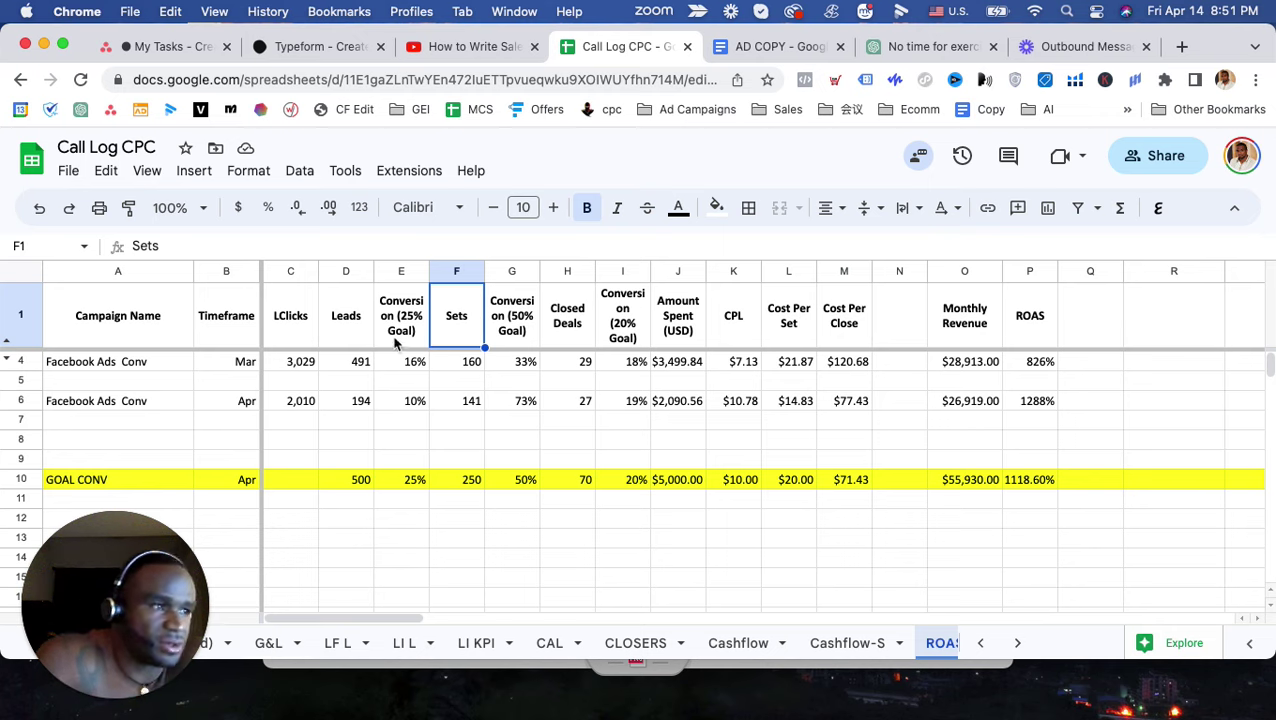
left_click(338, 322)
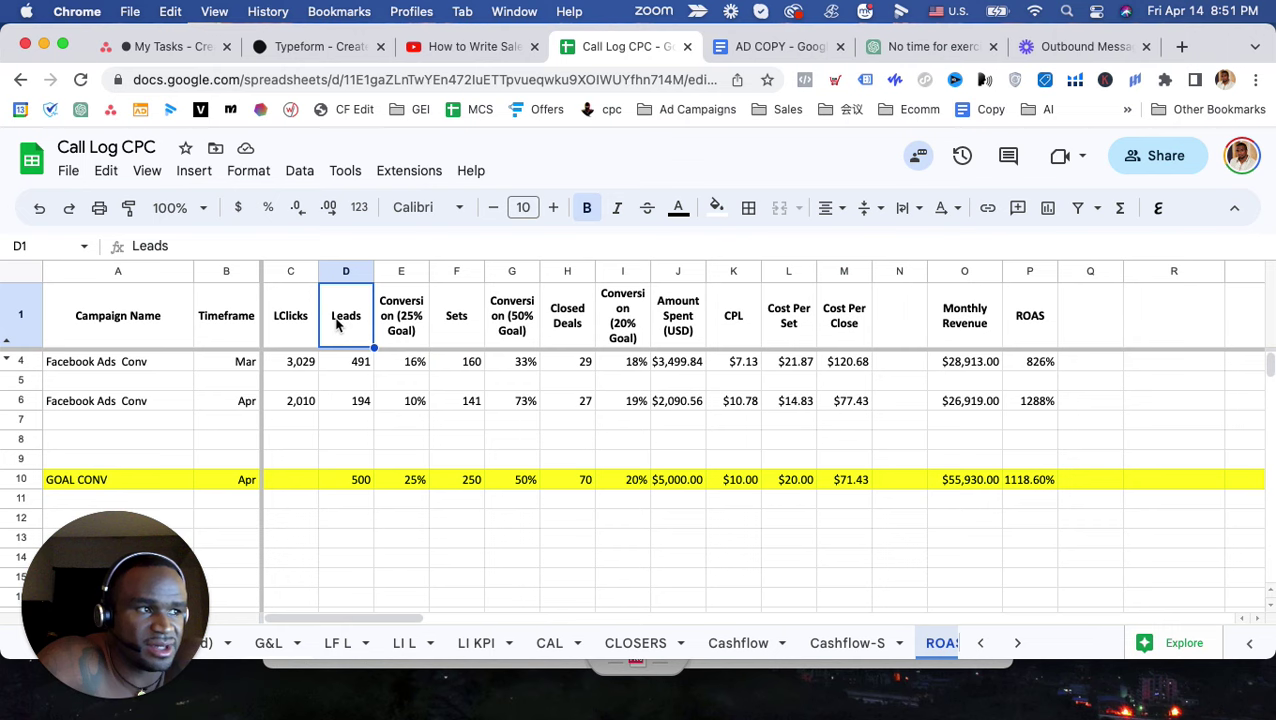
left_click(463, 318)
left_click(566, 318)
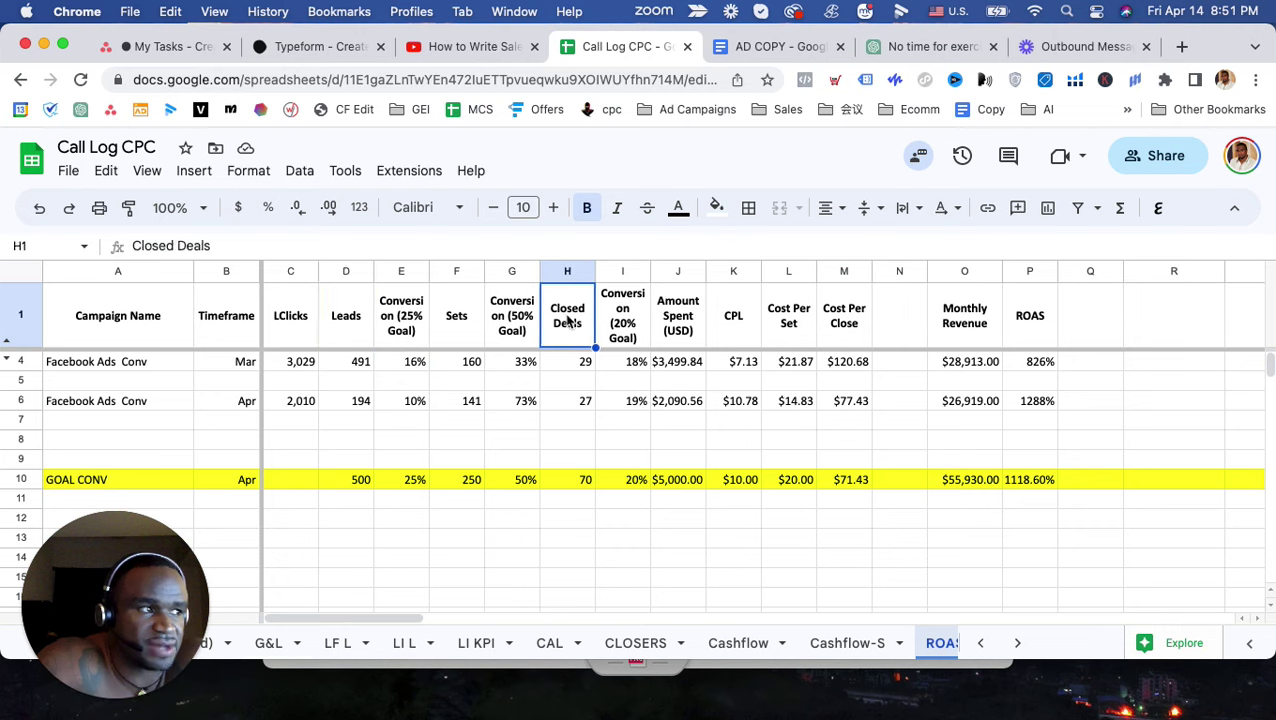
- Revisit the Leads, Sets and Closed Deals headings in funnel order
left_click(343, 326)
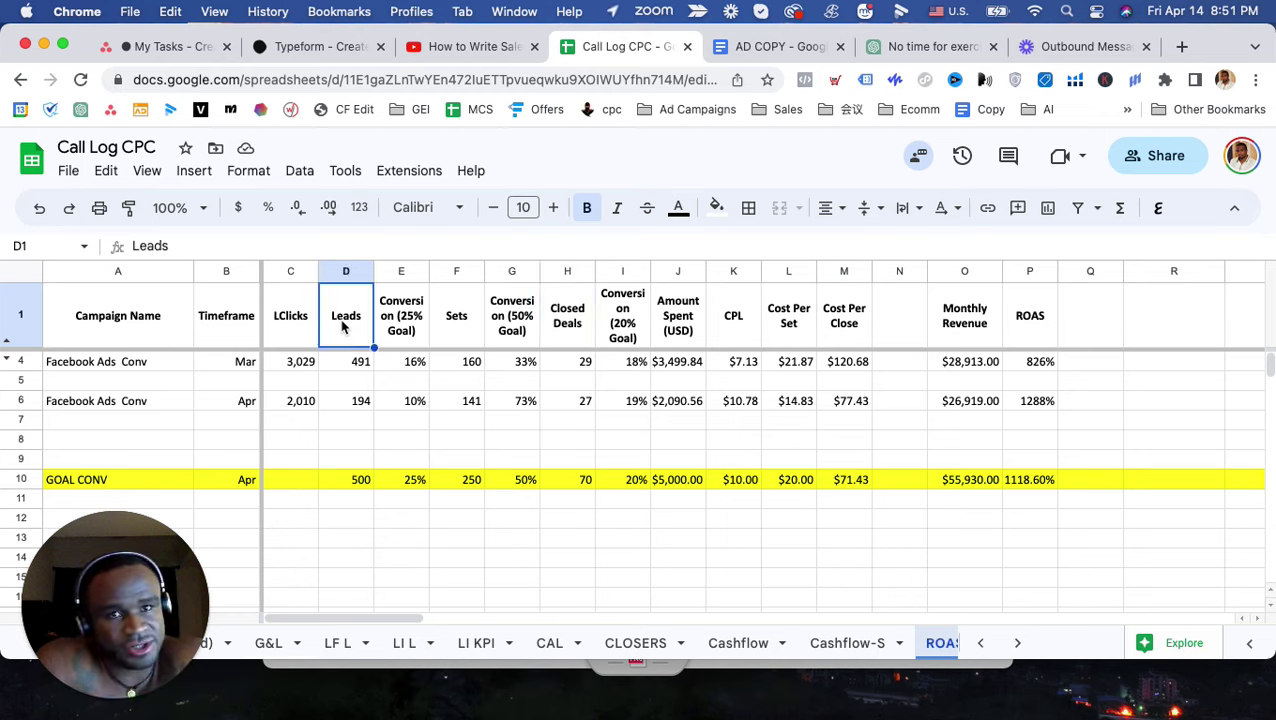
left_click(461, 322)
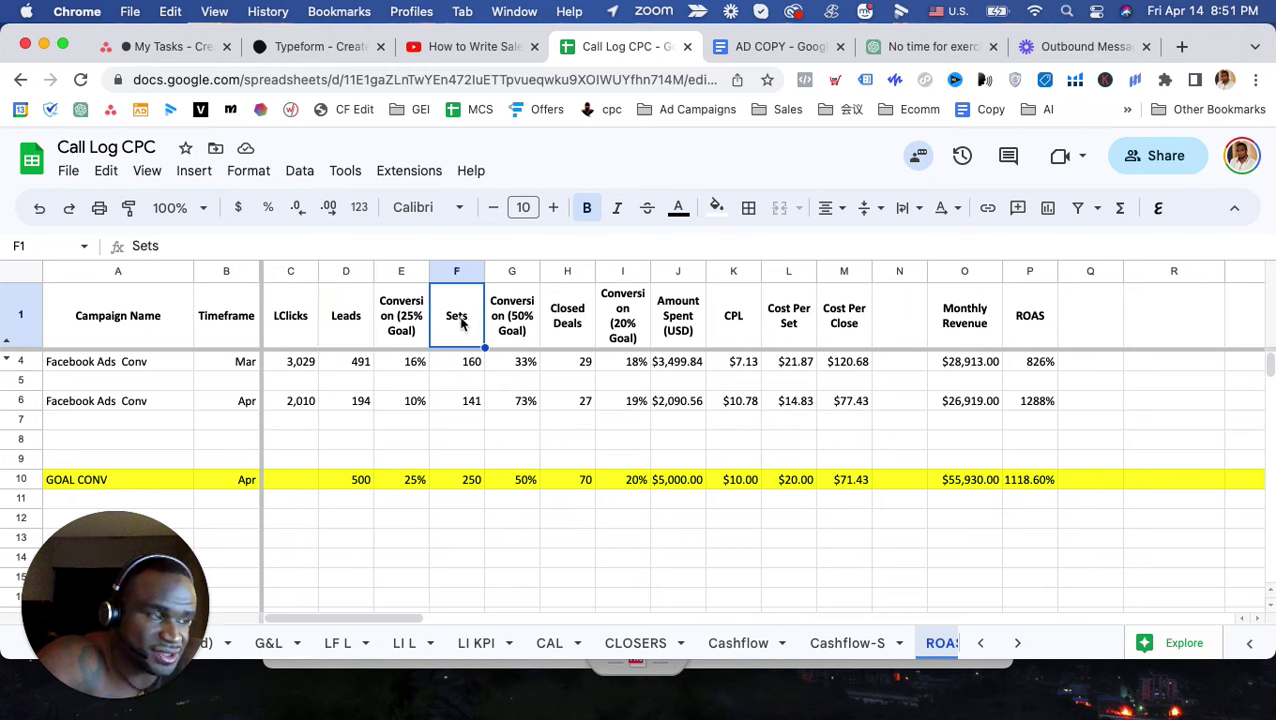
left_click(580, 338)
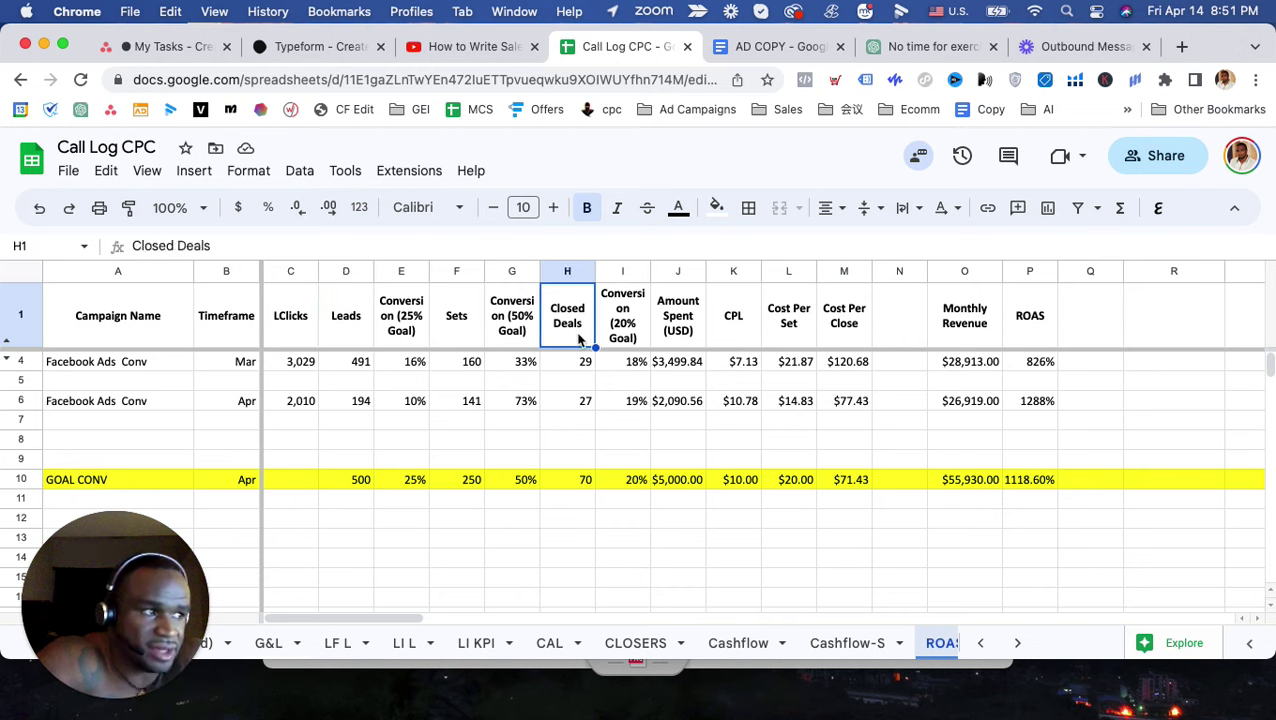
left_click(348, 322)
left_click(478, 328)
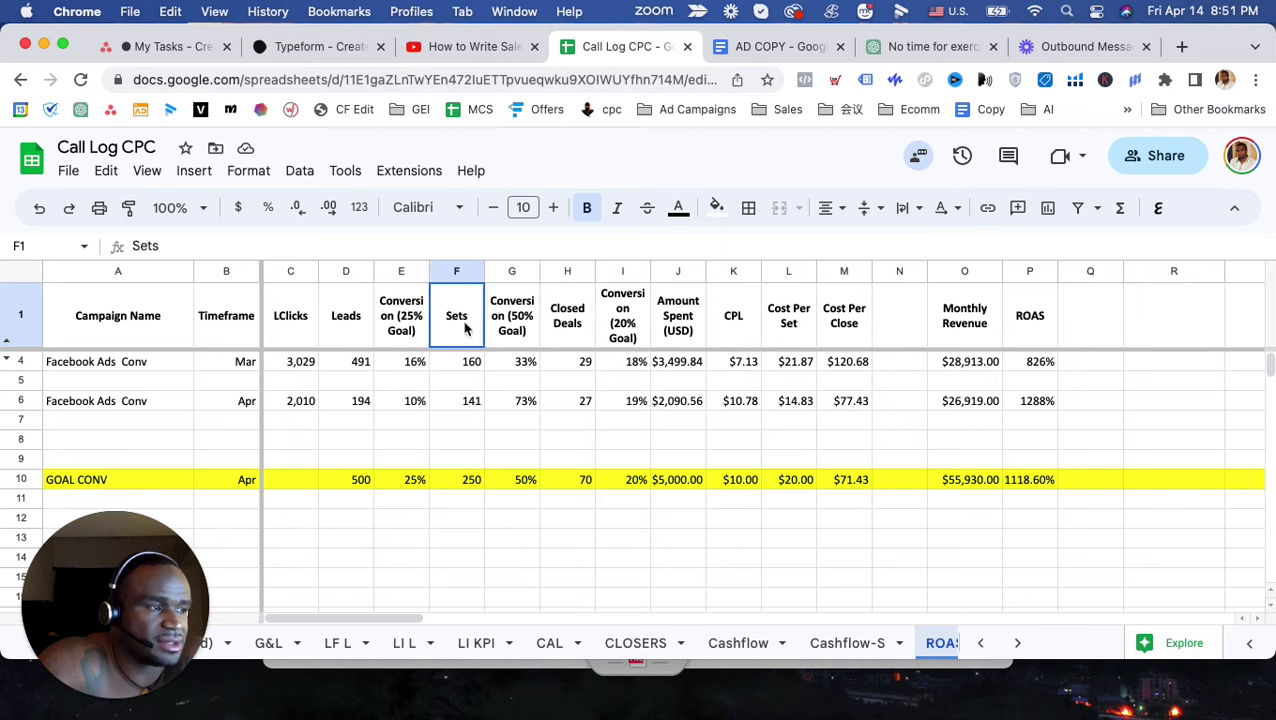
left_click(577, 325)
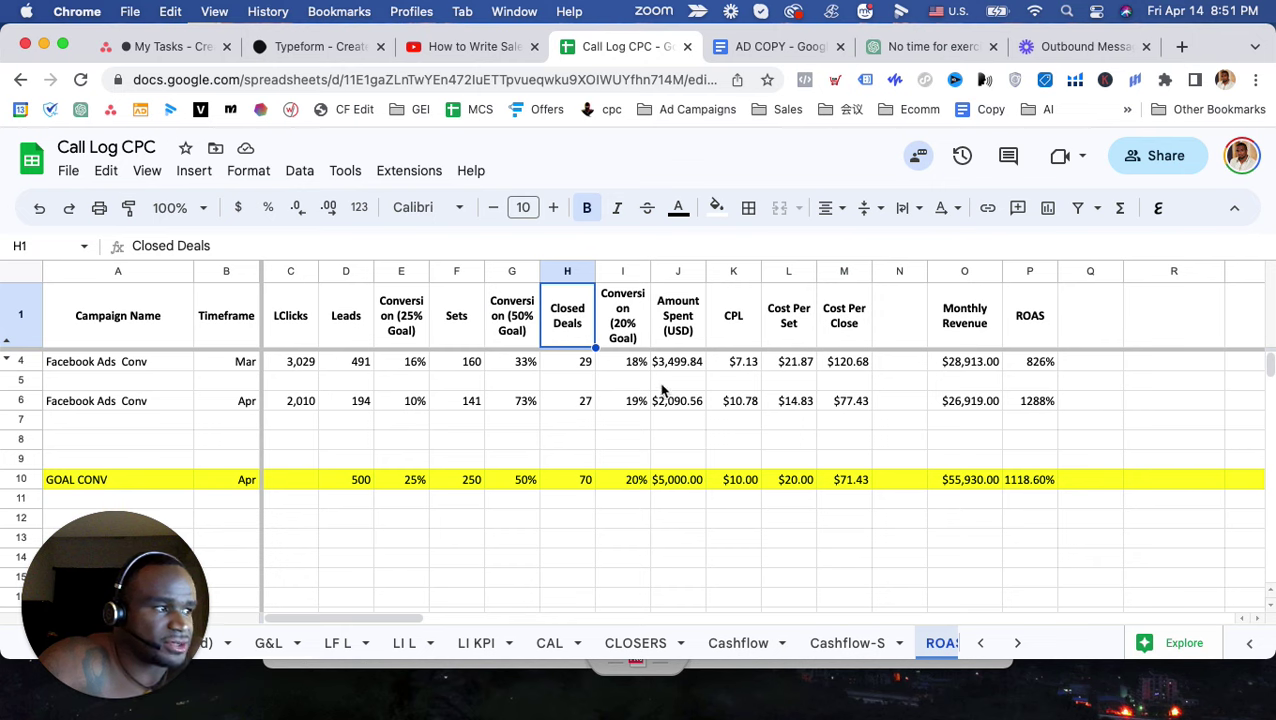
- Highlight the CPL through Cost Per Close columns for review, then clear the selection
left_click(735, 271)
left_click_drag(897, 292, 826, 308)
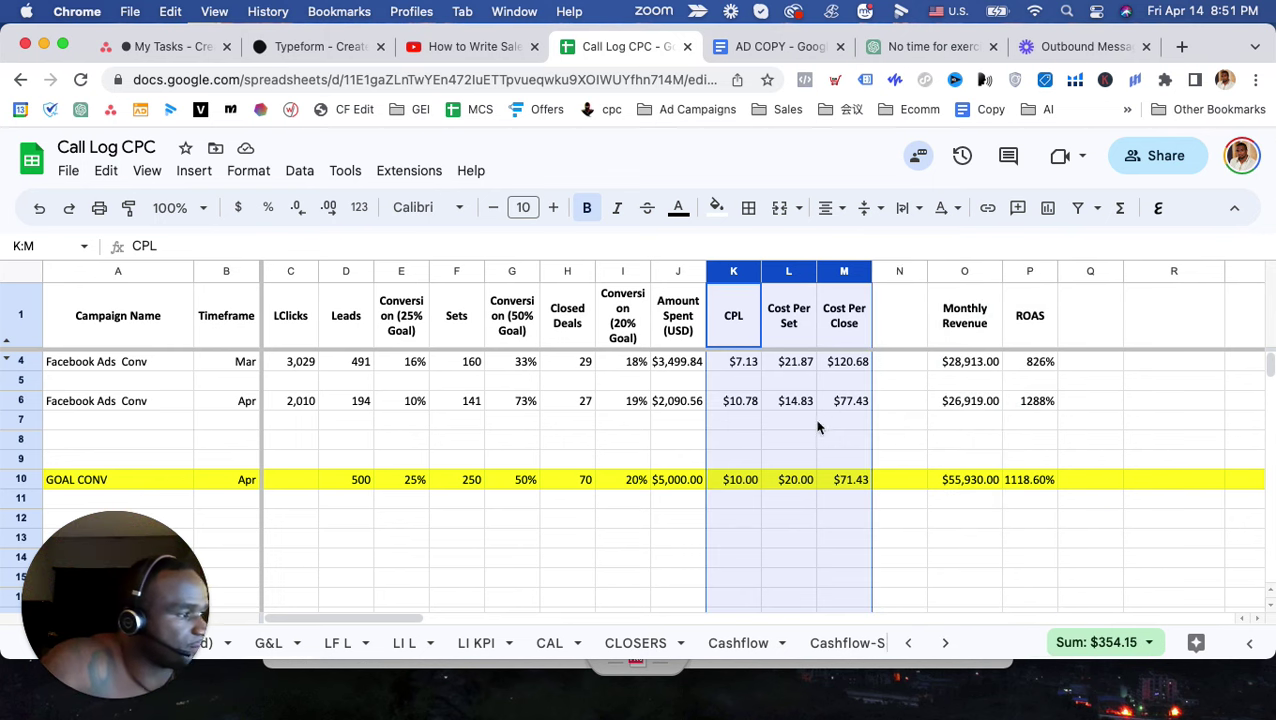
left_click(734, 543)
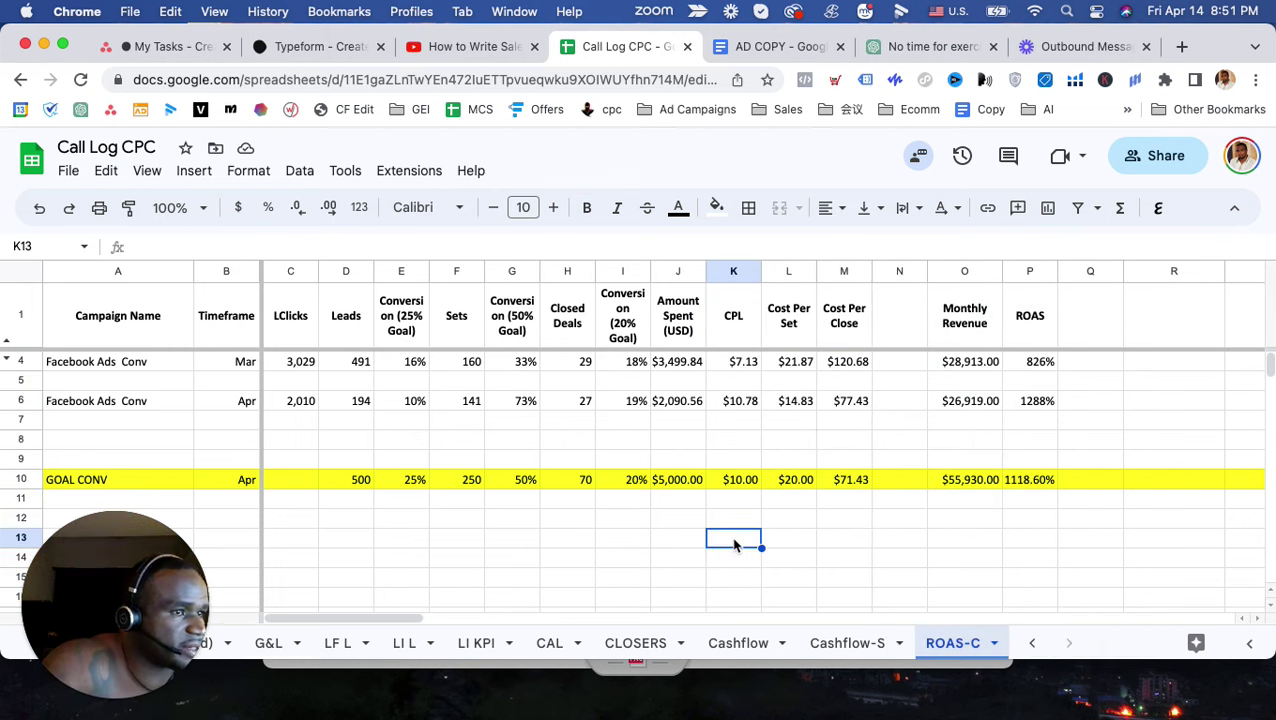